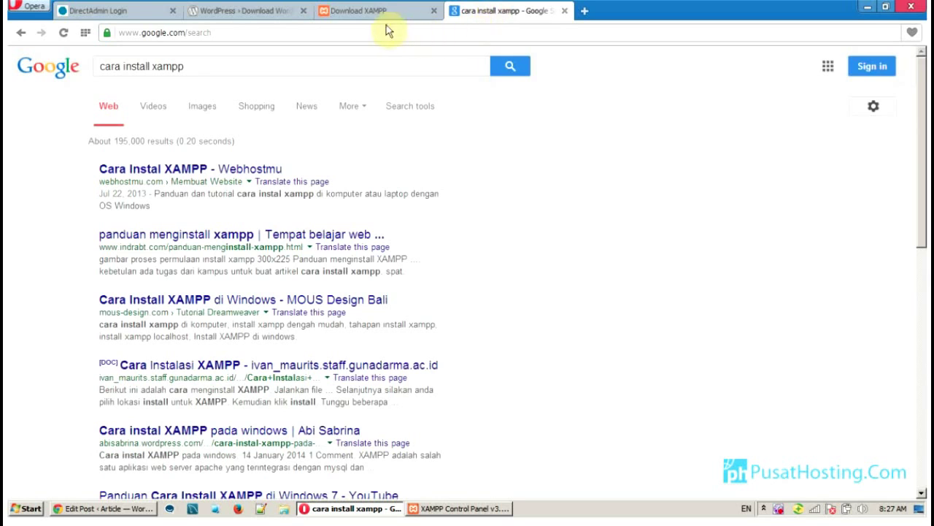
Start Apache and MySQL in the XAMPP Control Panel and go back to the WordPress download page
{"action": "left_click", "coordinate": [376, 17]}
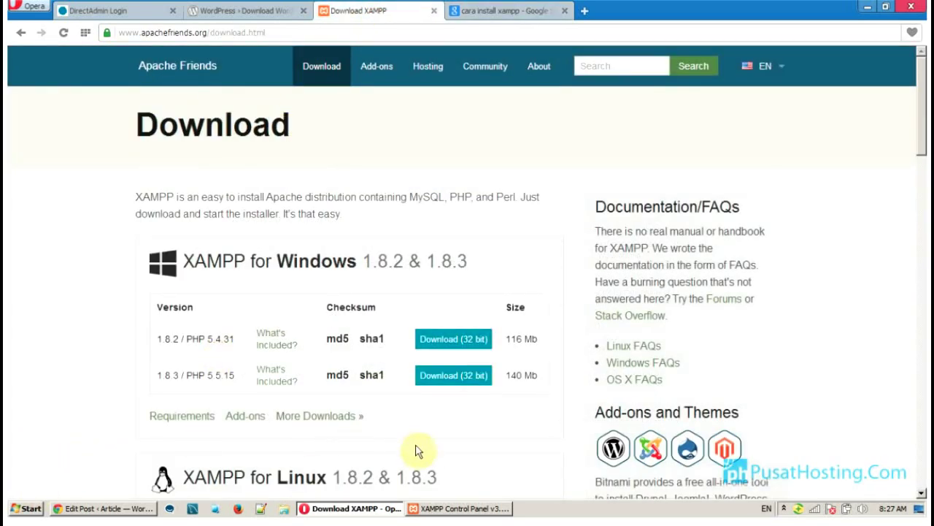
{"action": "left_click", "coordinate": [478, 509]}
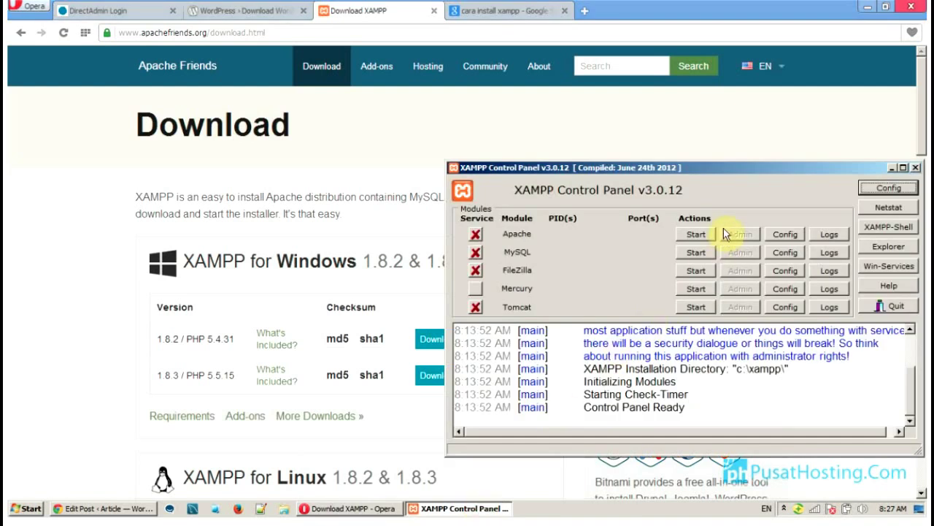
{"action": "left_click", "coordinate": [697, 234]}
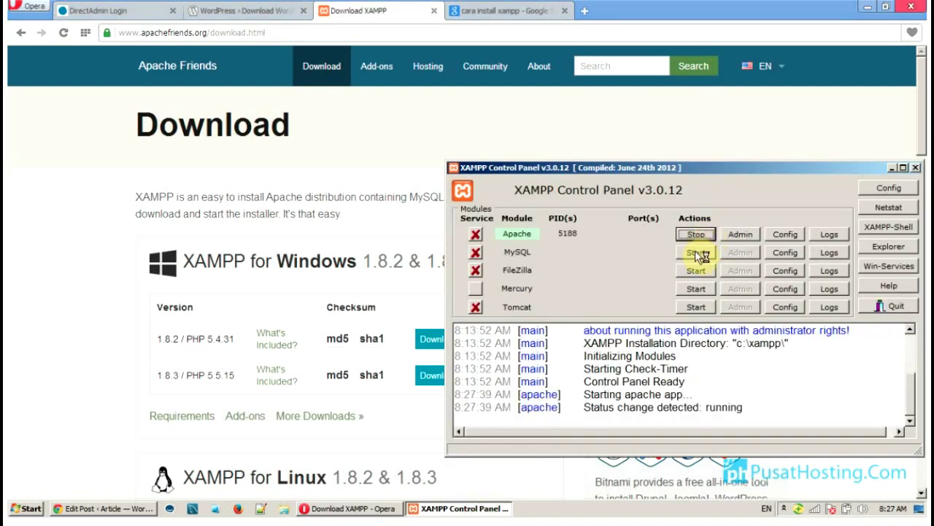
{"action": "left_click", "coordinate": [697, 253]}
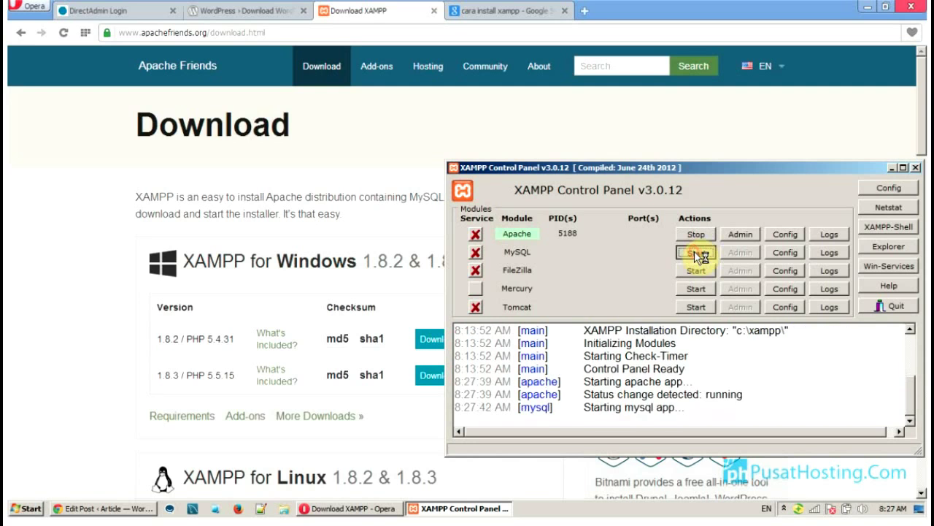
{"action": "left_click", "coordinate": [891, 168]}
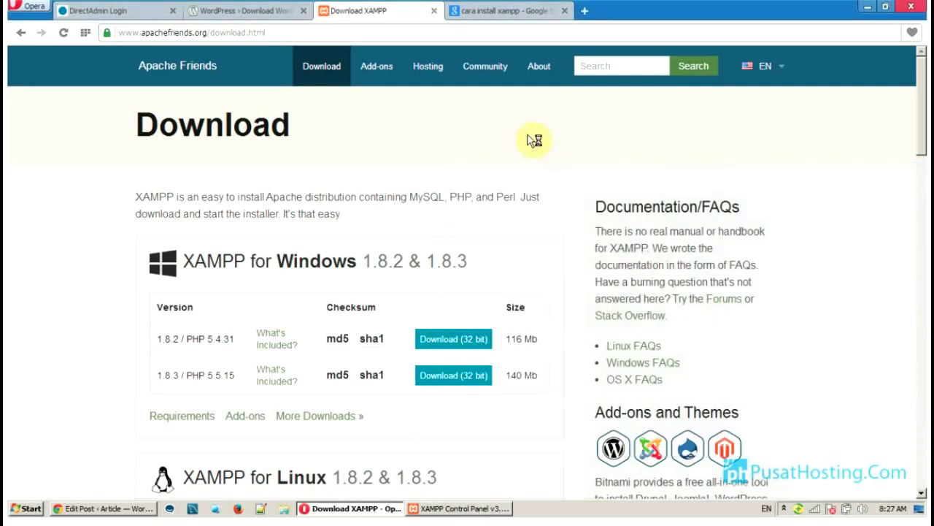
{"action": "left_click", "coordinate": [241, 13]}
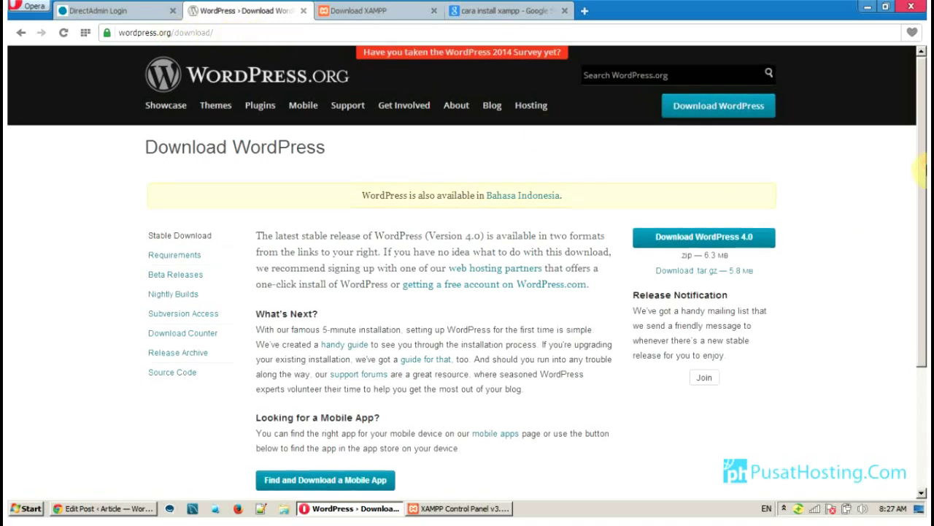
Download the WordPress 4.0 zip from wordpress.org and open the folder it was saved to
{"action": "scroll", "coordinate": [921, 162], "scroll_direction": "down", "scroll_amount": 3}
{"action": "scroll", "coordinate": [922, 146], "scroll_direction": "up", "scroll_amount": 3}
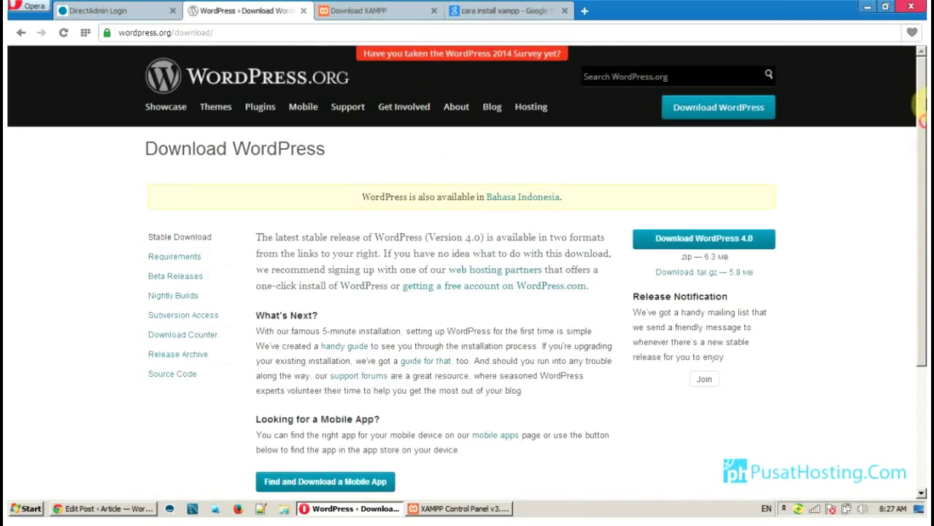
{"action": "left_click", "coordinate": [709, 245]}
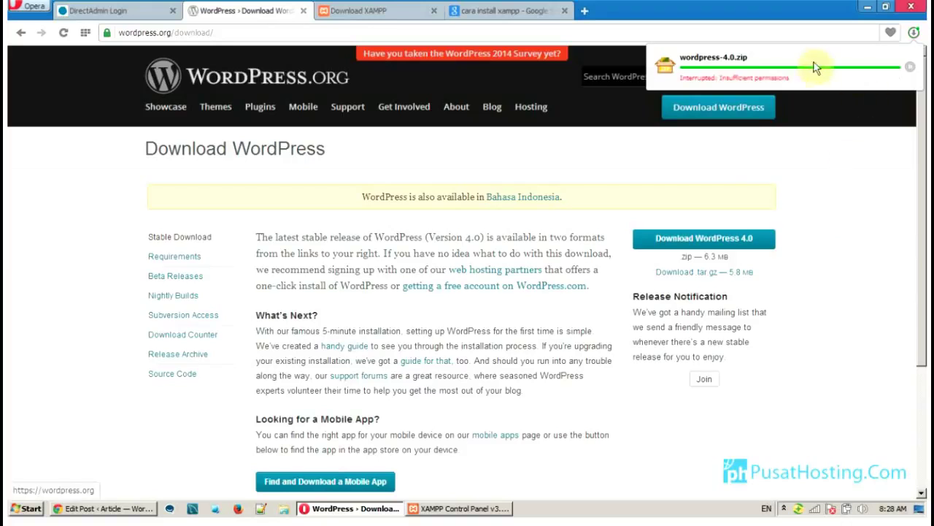
{"action": "left_click", "coordinate": [724, 69]}
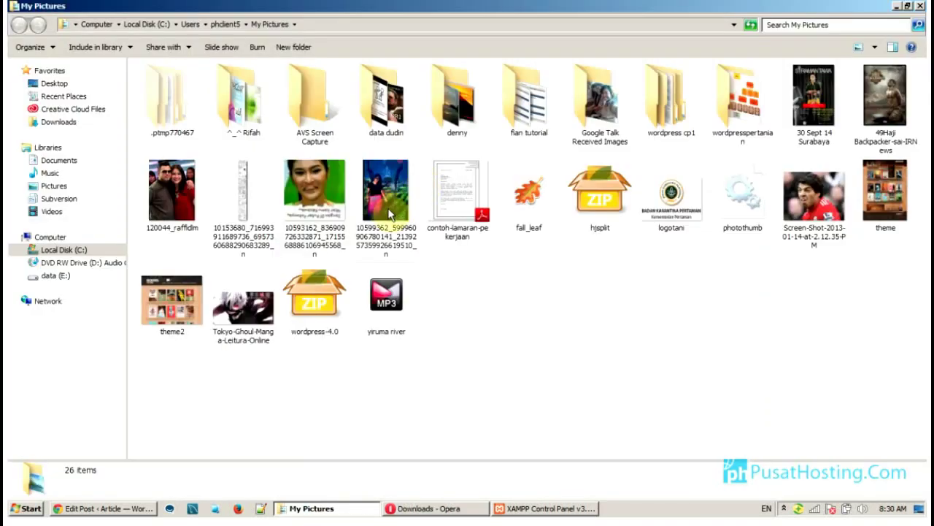
Navigate from the Pictures folder to C:\xampp\htdocs in Explorer
{"action": "left_click", "coordinate": [323, 304]}
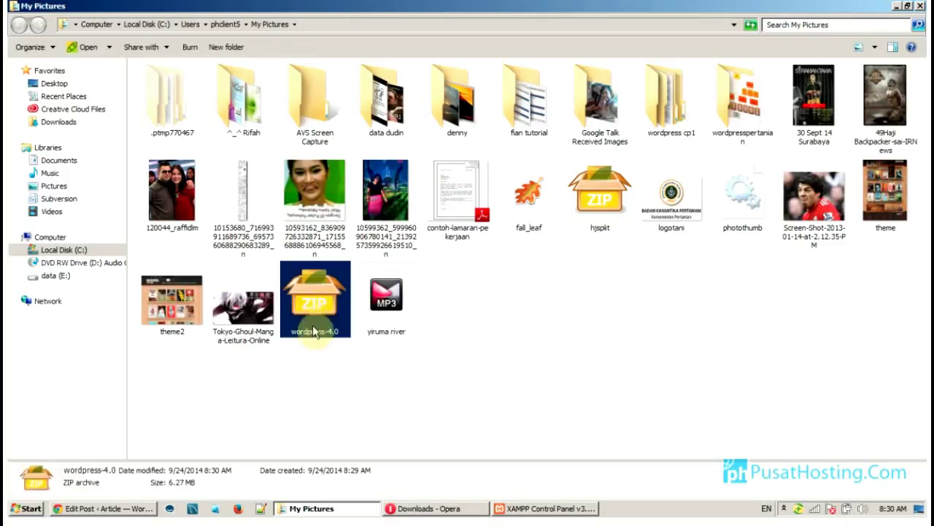
{"action": "left_click", "coordinate": [325, 375]}
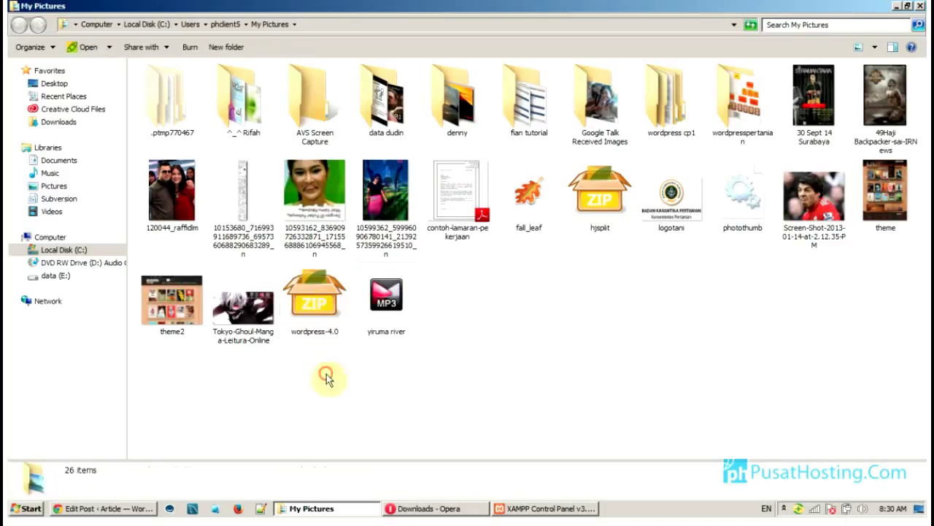
{"action": "left_click", "coordinate": [64, 250]}
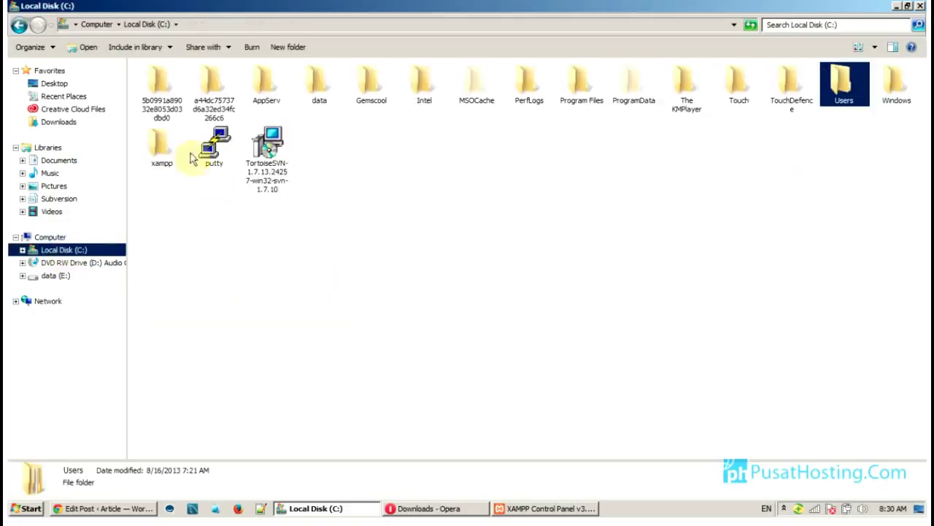
{"action": "double_click", "coordinate": [162, 148]}
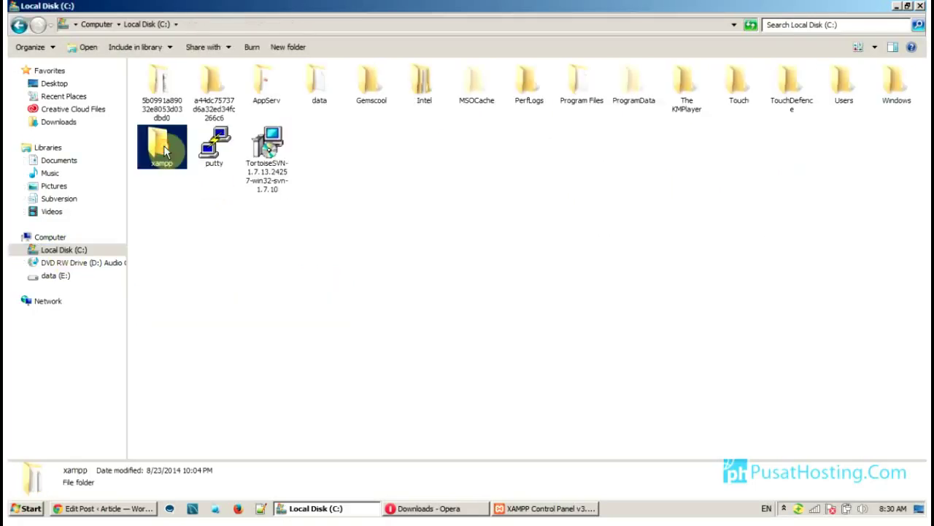
{"action": "key", "text": "Down"}
{"action": "key", "text": "Down"}
{"action": "key", "text": "Down"}
{"action": "key", "text": "Down"}
{"action": "key", "text": "Down"}
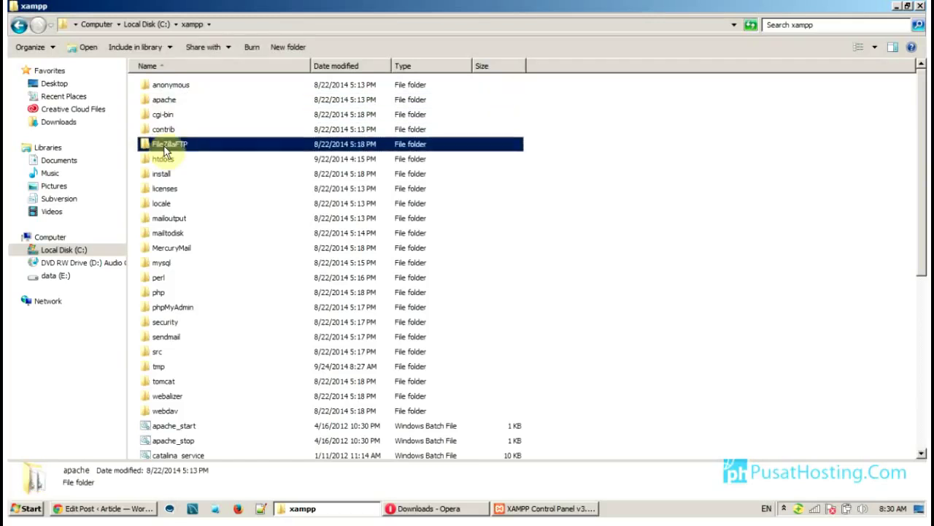
{"action": "key", "text": "Return"}
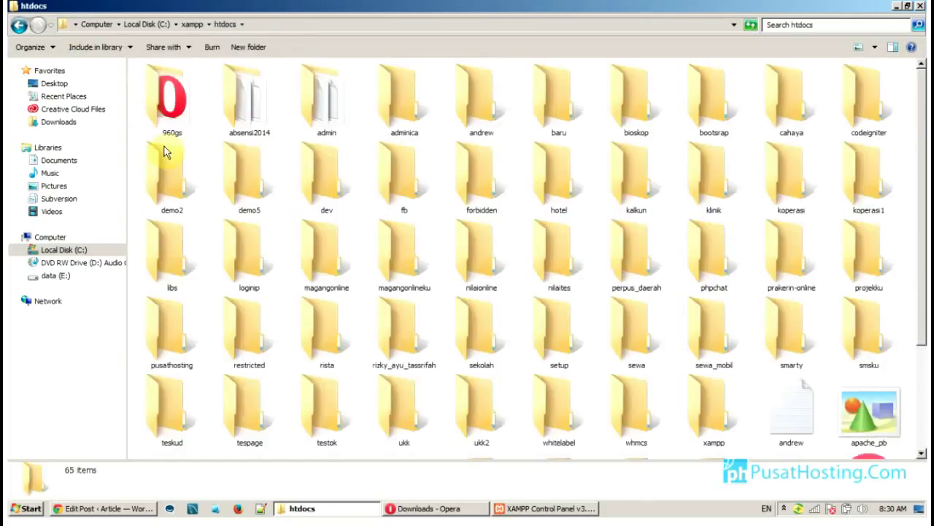
Create a new folder named wordpressph in htdocs and open it
{"action": "left_click", "coordinate": [240, 48]}
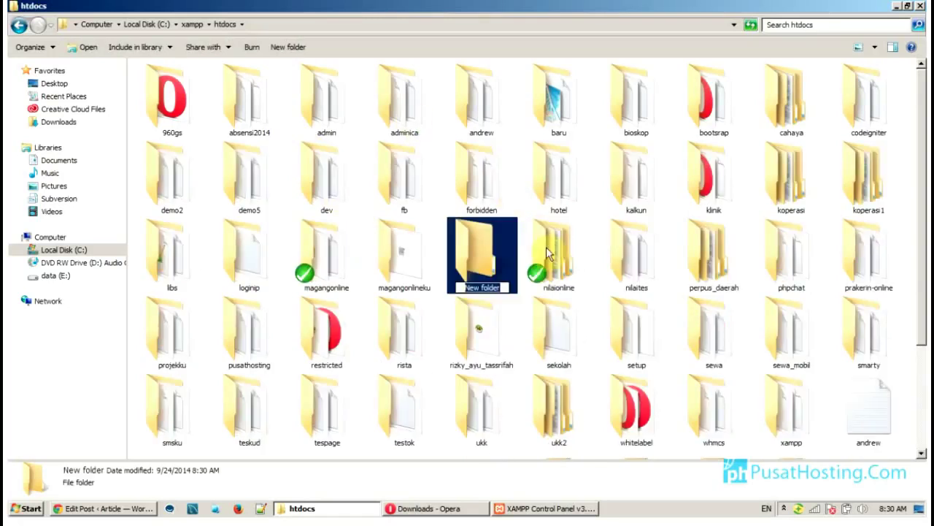
{"action": "type", "text": "wo"}
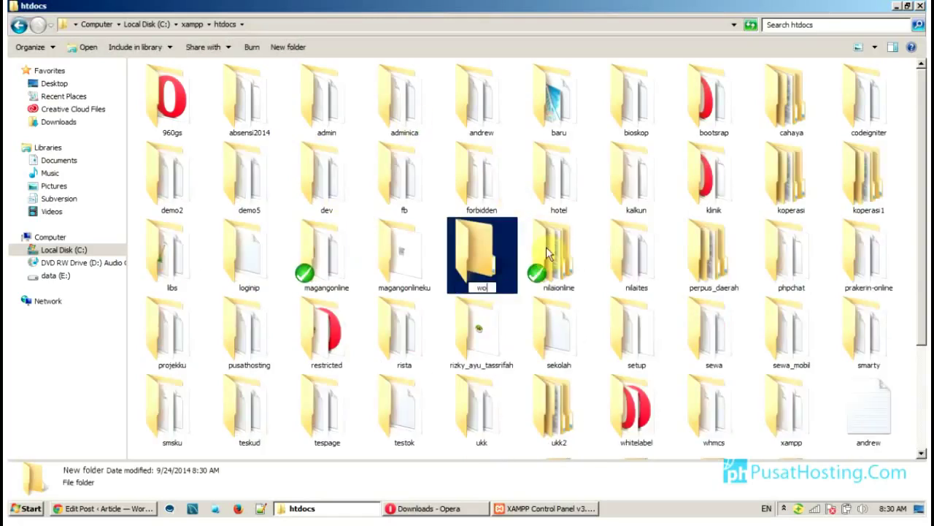
{"action": "type", "text": "rdpress"}
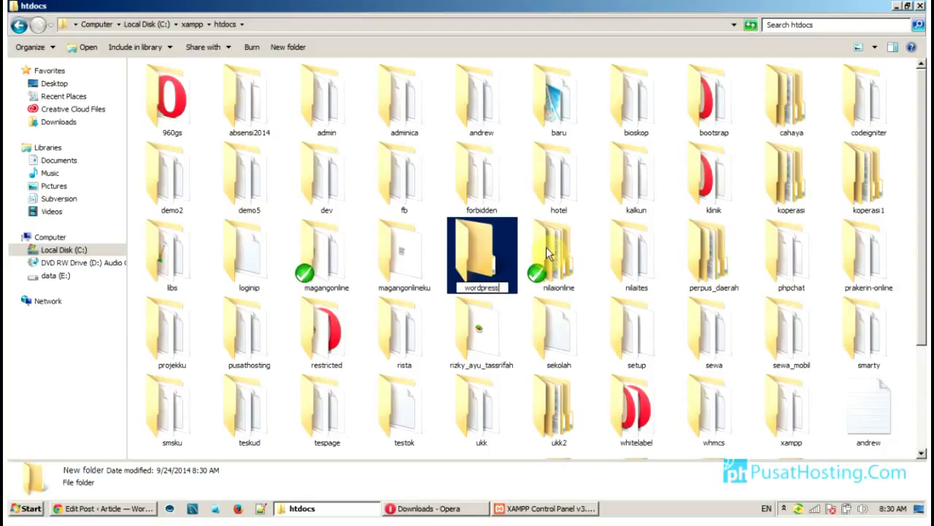
{"action": "type", "text": "ph"}
{"action": "key", "text": "Return"}
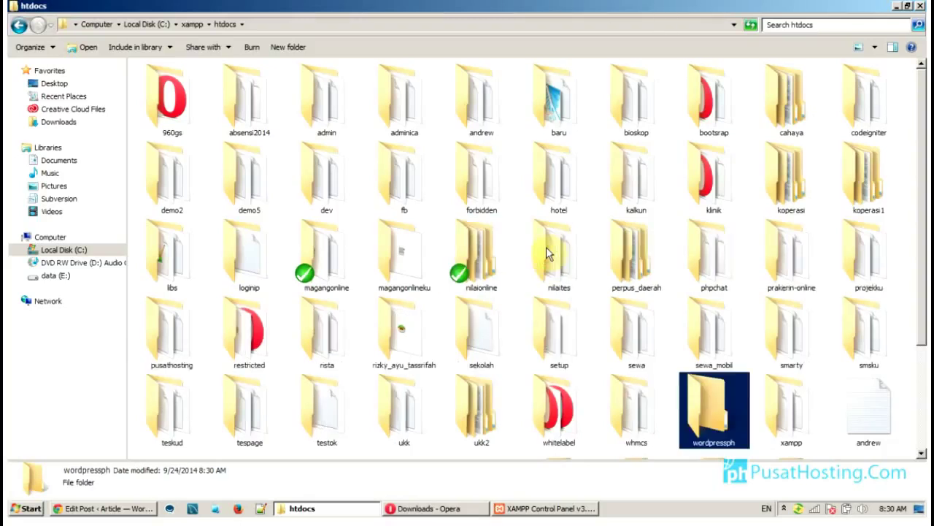
{"action": "key", "text": "Return"}
{"action": "left_click", "coordinate": [398, 235]}
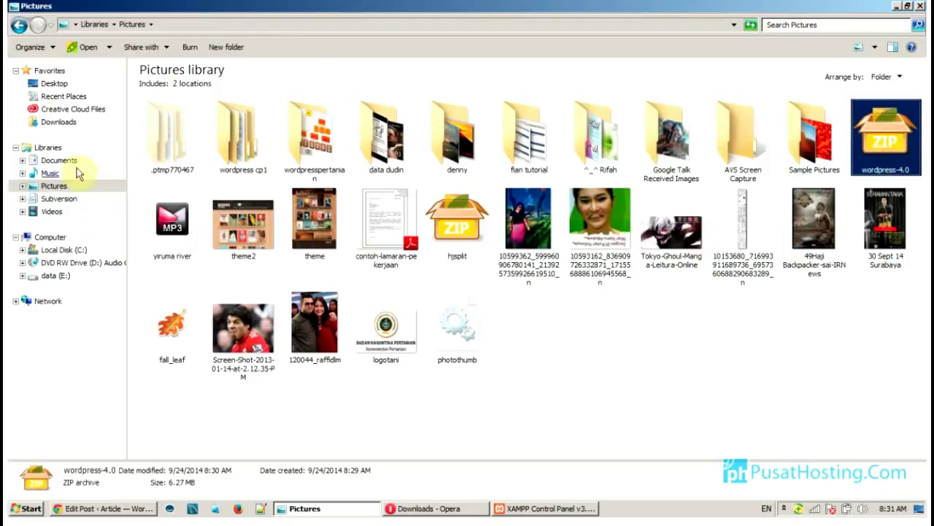
Paste wordpress-4.0.zip into wordpressph and extract it there with PeaZip
{"action": "key", "text": "alt+Left"}
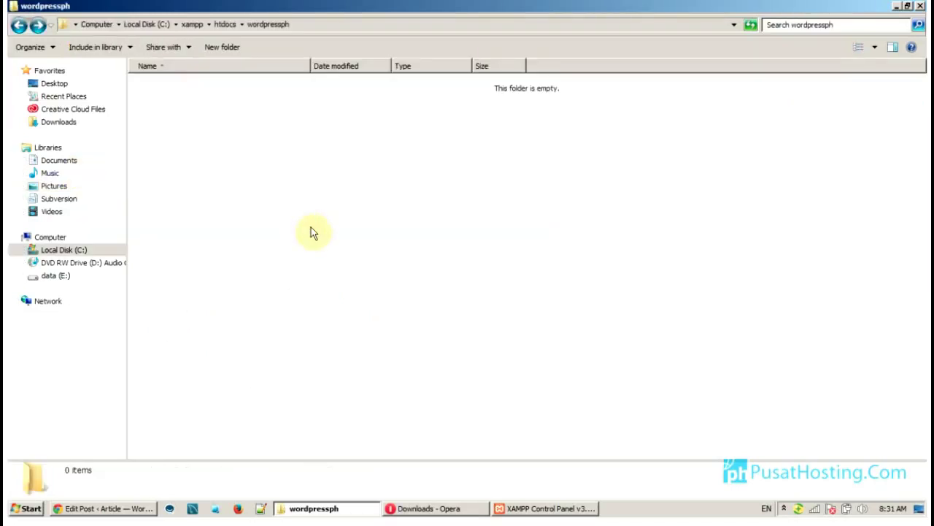
{"action": "key", "text": "ctrl+v"}
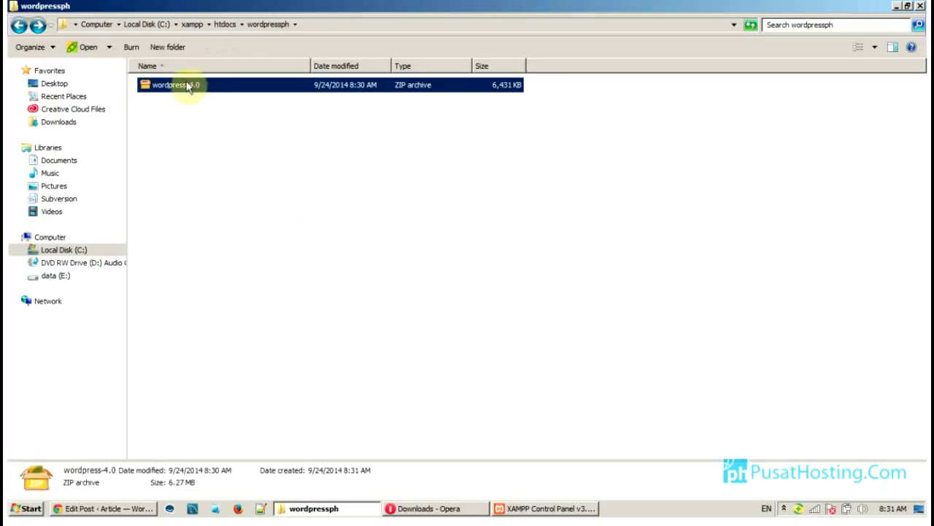
{"action": "double_click", "coordinate": [201, 88]}
{"action": "right_click", "coordinate": [188, 83]}
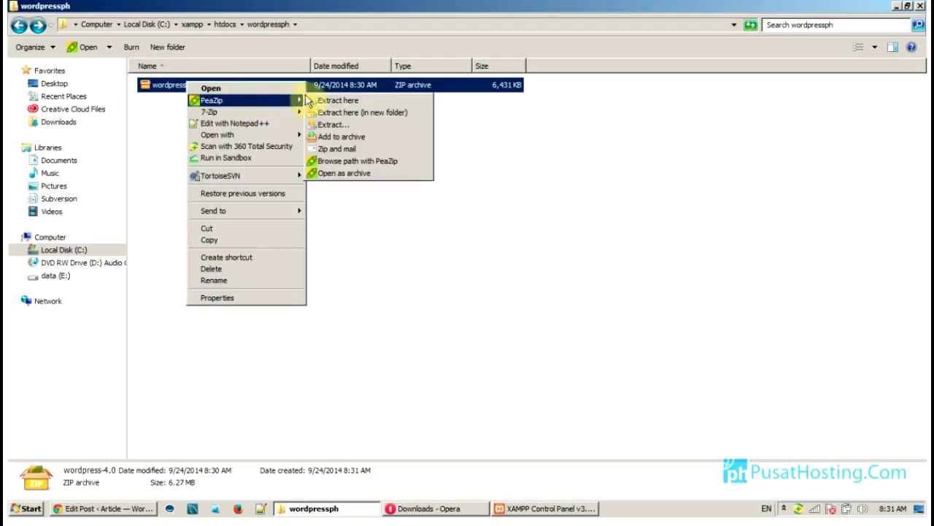
{"action": "left_click", "coordinate": [314, 100]}
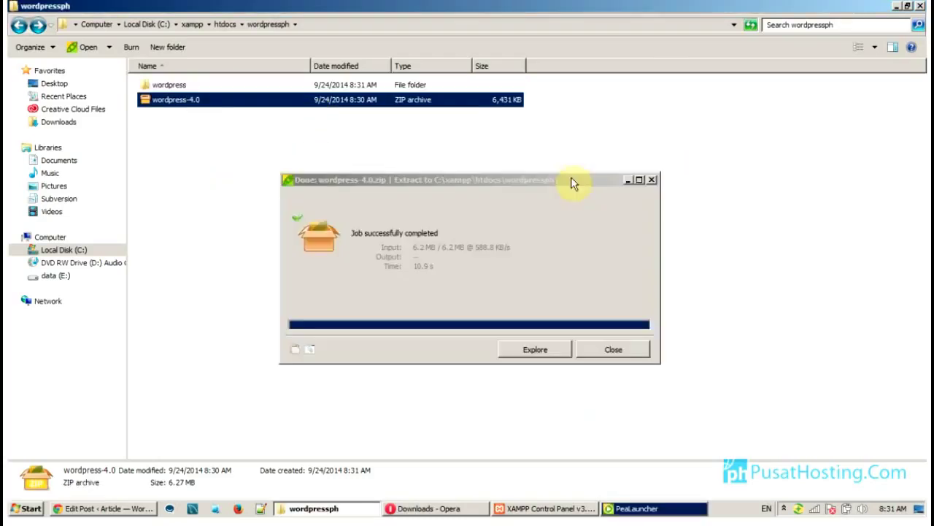
Cut all 19 items from the extracted wordpress folder and return to wordpressph
{"action": "left_click", "coordinate": [179, 87]}
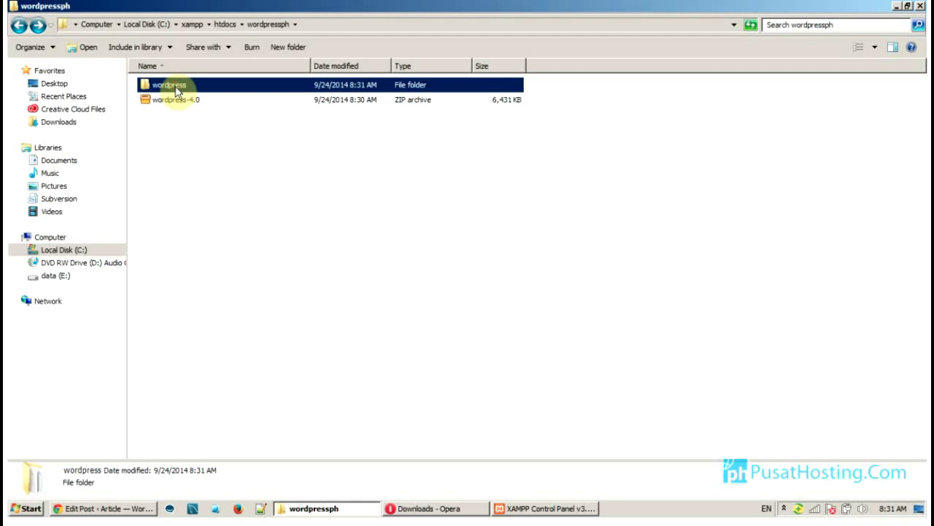
{"action": "key", "text": "Down"}
{"action": "key", "text": "Up"}
{"action": "key", "text": "Down"}
{"action": "key", "text": "Up"}
{"action": "double_click", "coordinate": [175, 91]}
{"action": "key", "text": "Down"}
{"action": "key", "text": "Down"}
{"action": "key", "text": "Down"}
{"action": "key", "text": "Down"}
{"action": "key", "text": "Down"}
{"action": "key", "text": "Down"}
{"action": "key", "text": "Down"}
{"action": "key", "text": "Down"}
{"action": "key", "text": "Down"}
{"action": "key", "text": "Down"}
{"action": "key", "text": "Down"}
{"action": "key", "text": "Down"}
{"action": "key", "text": "Down"}
{"action": "key", "text": "Down"}
{"action": "key", "text": "Down"}
{"action": "key", "text": "Down"}
{"action": "key", "text": "Down"}
{"action": "key", "text": "Down"}
{"action": "key", "text": "Down"}
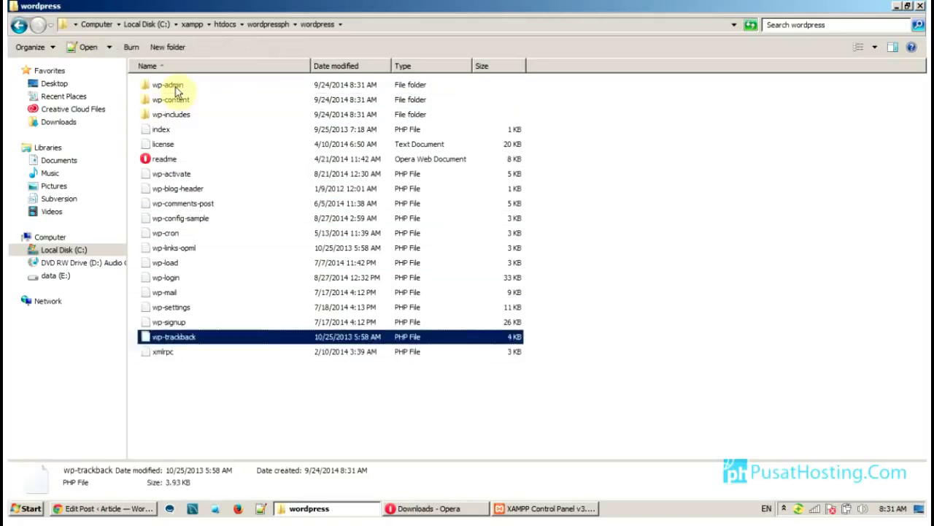
{"action": "key", "text": "ctrl+a"}
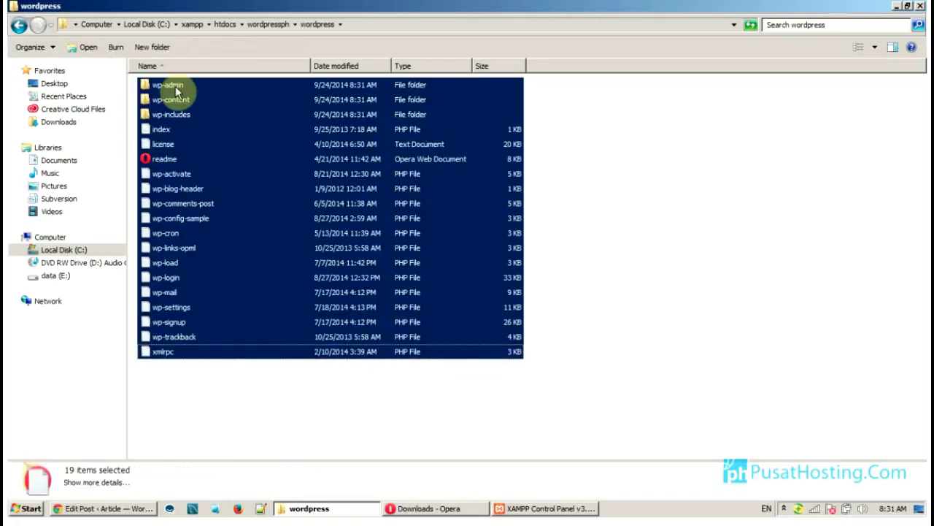
{"action": "key", "text": "ctrl+x"}
{"action": "key", "text": "BackSpace"}
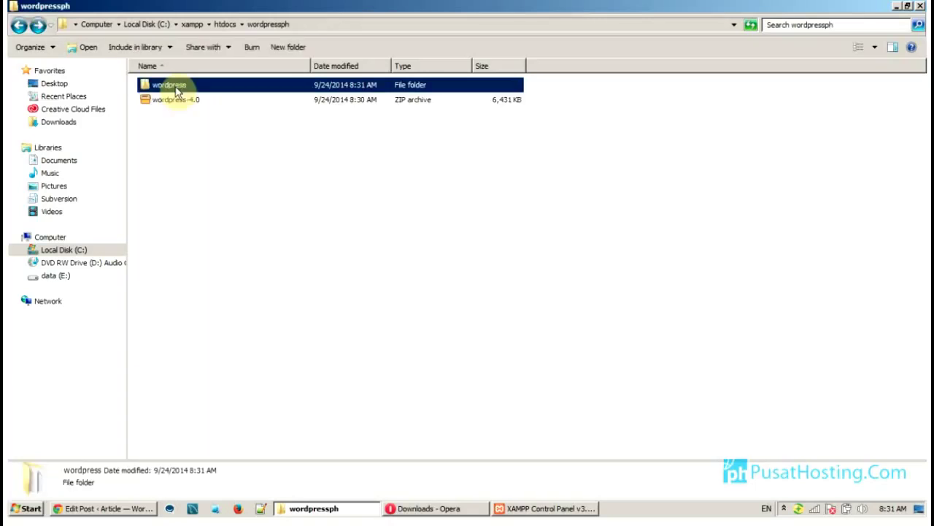
{"action": "left_click", "coordinate": [205, 196]}
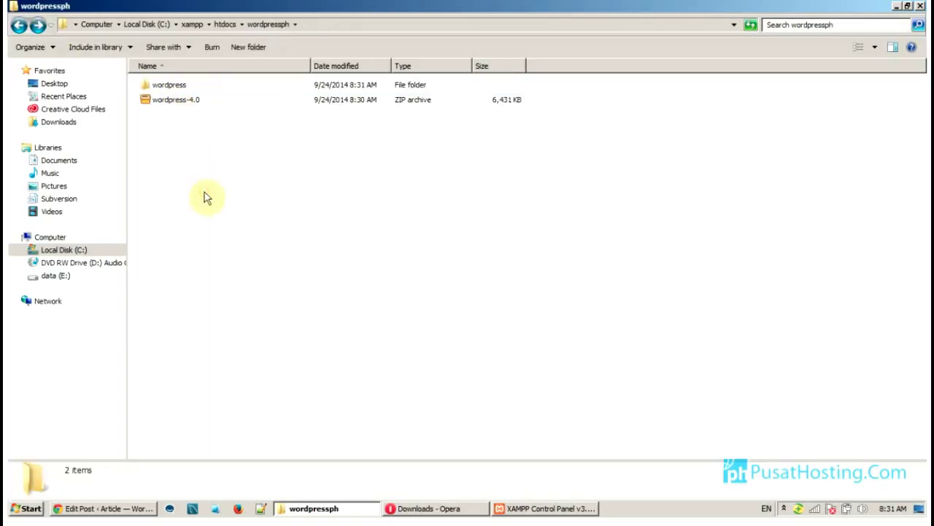
Paste the 19 WordPress files into wordpressph and delete the leftover zip and wordpress folder
{"action": "key", "text": "ctrl+v"}
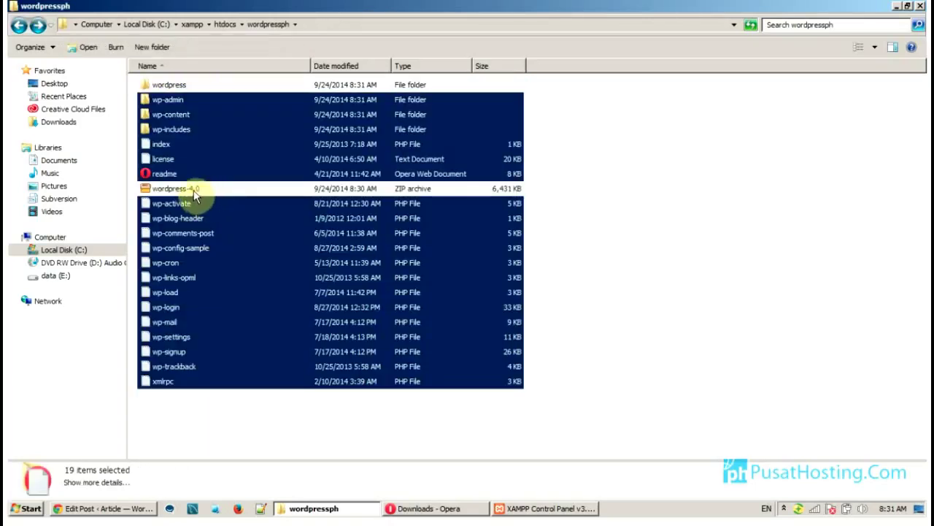
{"action": "left_click", "coordinate": [194, 192]}
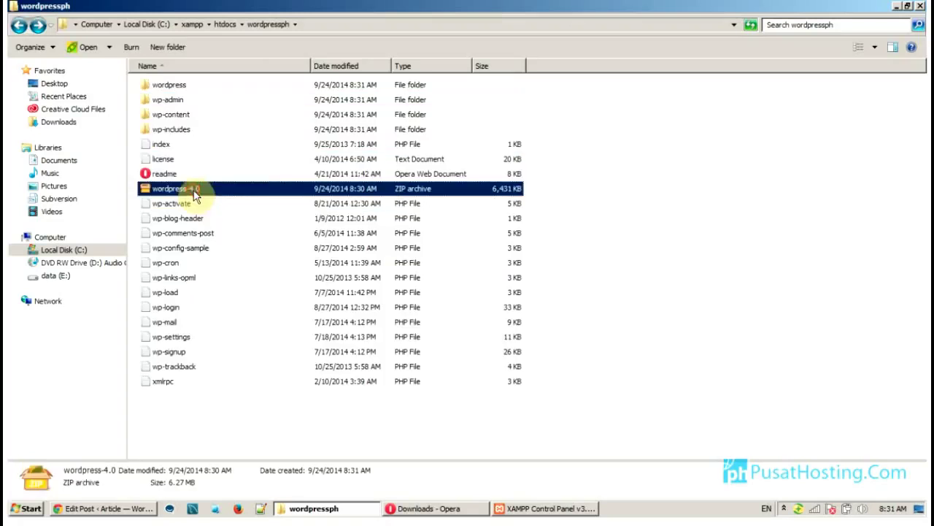
{"action": "left_click", "coordinate": [180, 87], "text": "ctrl"}
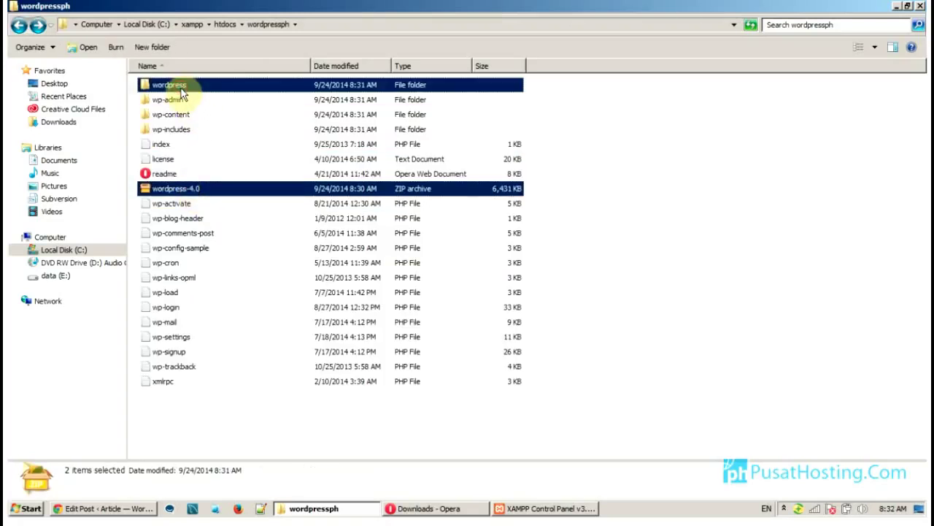
{"action": "key", "text": "Delete"}
{"action": "key", "text": "Return"}
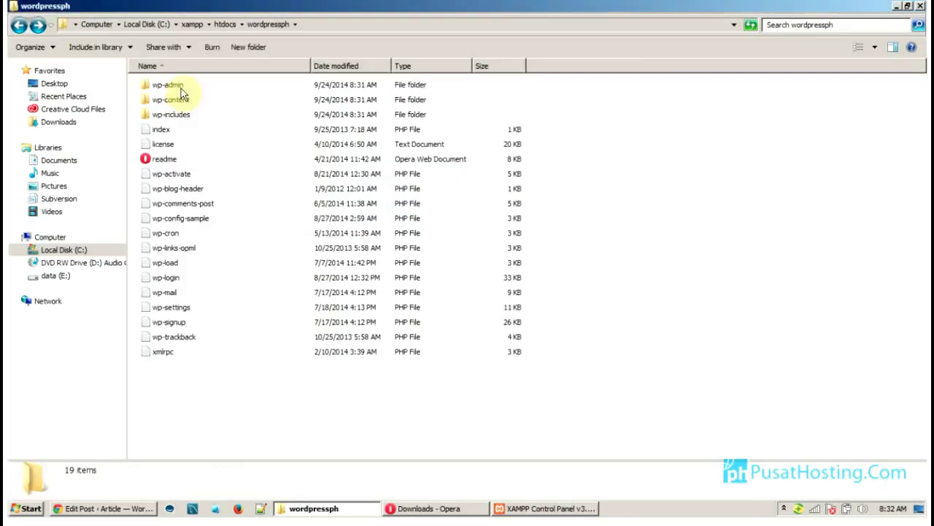
Jump to the wp-load file in the folder, then switch back to Opera's Downloads page
{"action": "type", "text": "wp-load"}
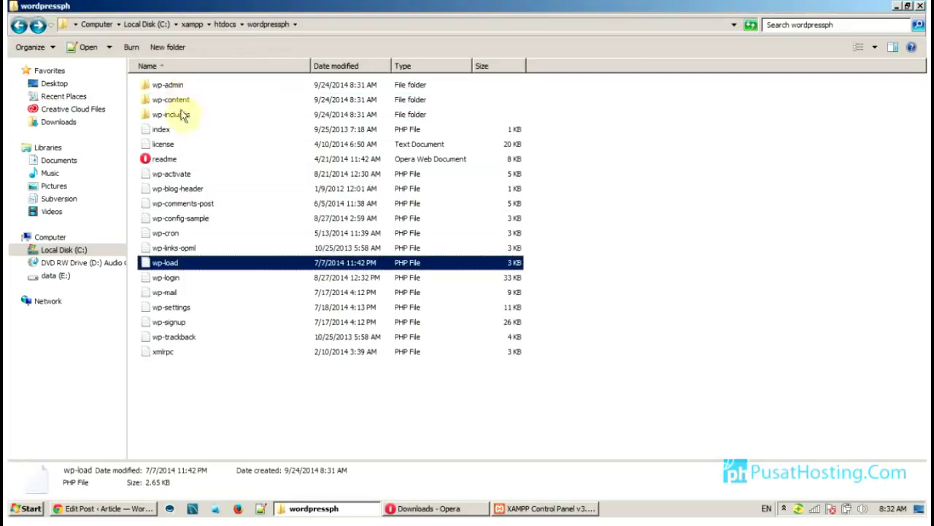
{"action": "left_click", "coordinate": [206, 403]}
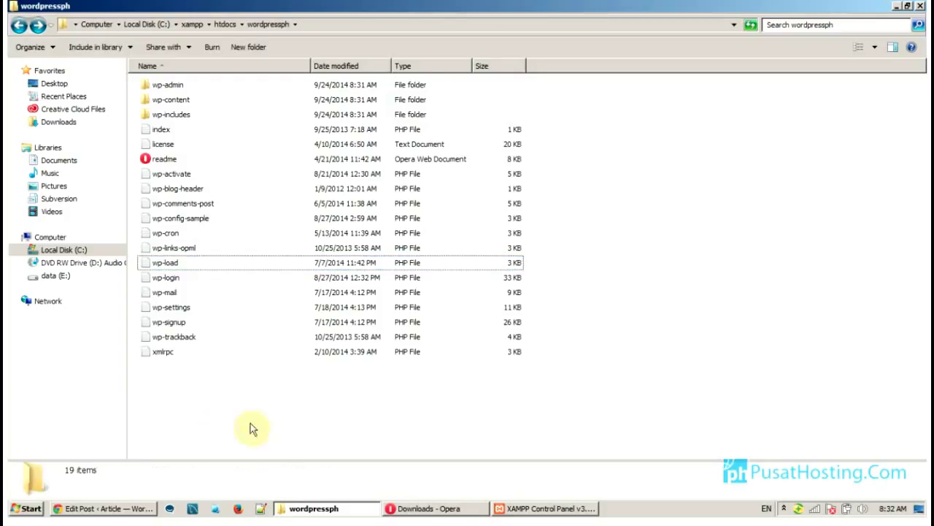
{"action": "left_click", "coordinate": [393, 509]}
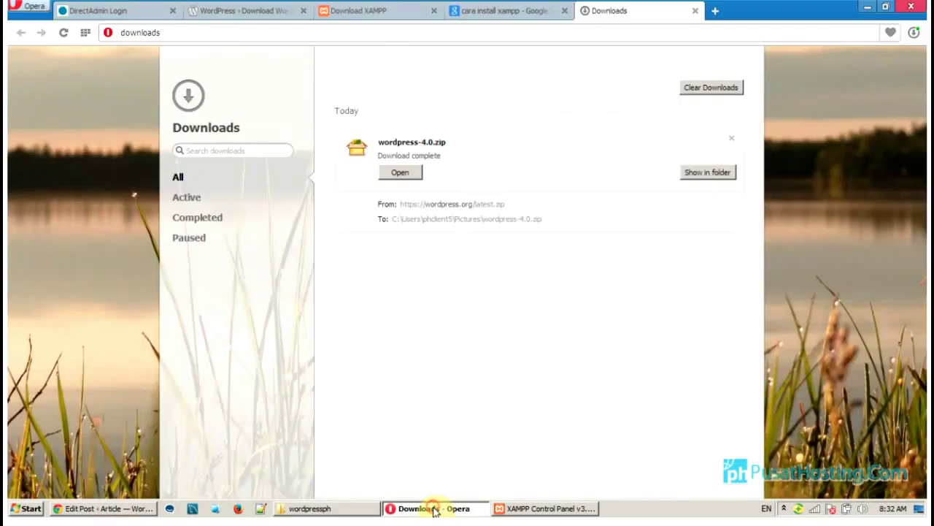
Load localhost/phpmyadmin in the browser
{"action": "left_click", "coordinate": [511, 14]}
{"action": "left_click", "coordinate": [481, 33]}
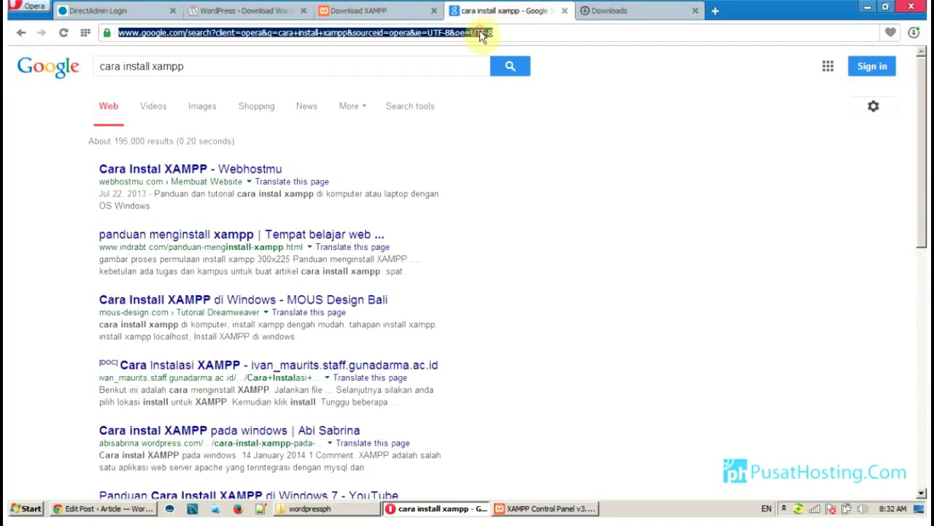
{"action": "type", "text": "localhost/php"}
{"action": "key", "text": "Down"}
{"action": "key", "text": "Up"}
{"action": "type", "text": "myadmin"}
{"action": "key", "text": "Return"}
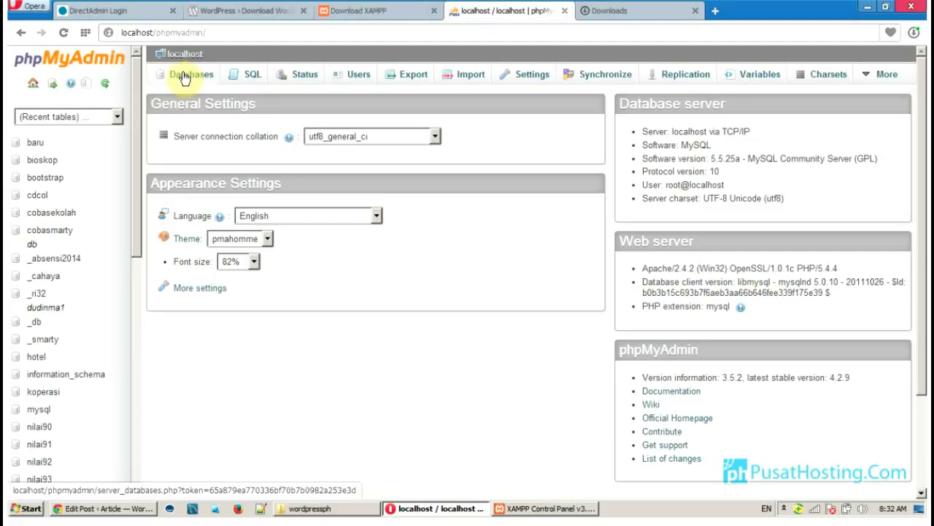
Create the wpdb database from the Databases tab and open it from the list
{"action": "left_click", "coordinate": [184, 76]}
{"action": "left_click", "coordinate": [252, 173]}
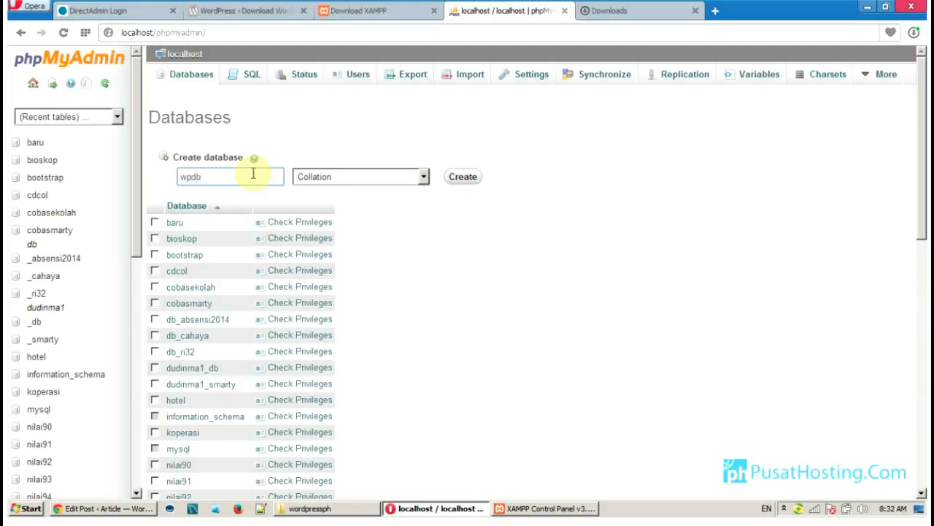
{"action": "left_click", "coordinate": [463, 178]}
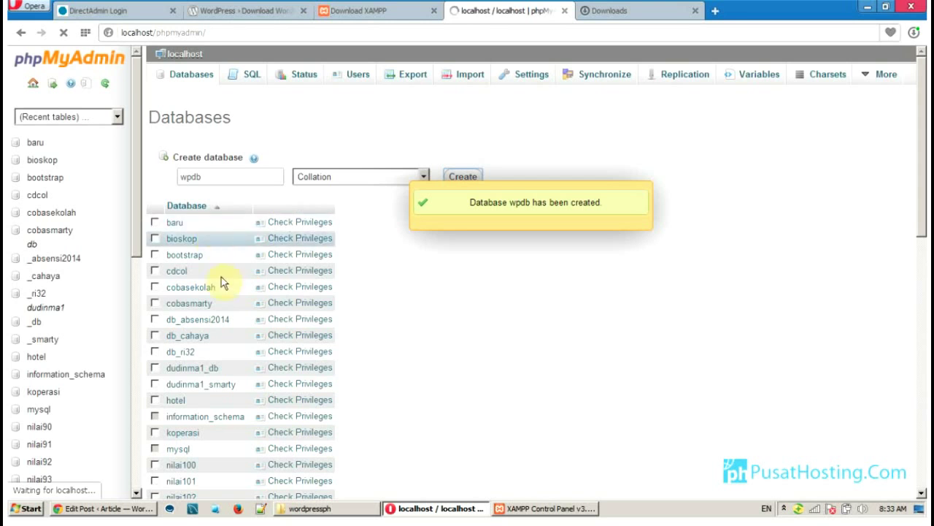
{"action": "scroll", "coordinate": [260, 328], "scroll_direction": "down", "scroll_amount": 3}
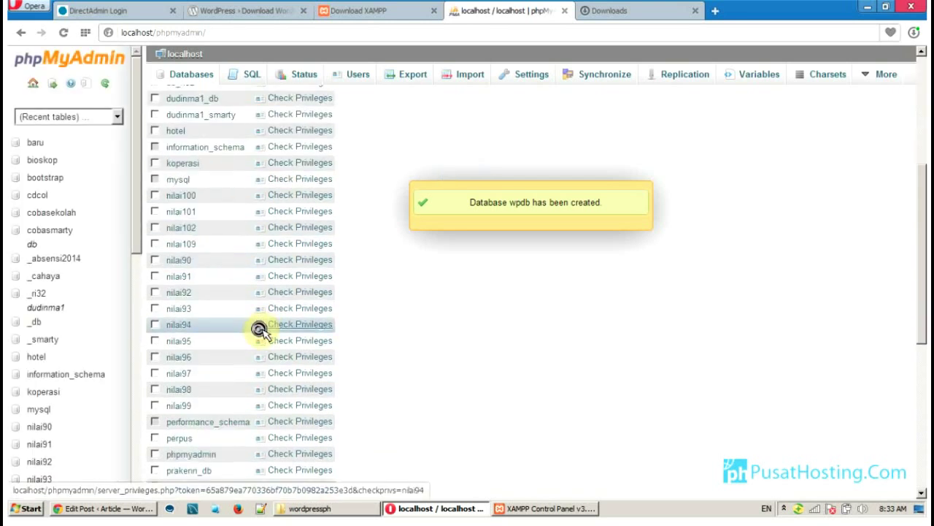
{"action": "scroll", "coordinate": [260, 328], "scroll_direction": "down", "scroll_amount": 4}
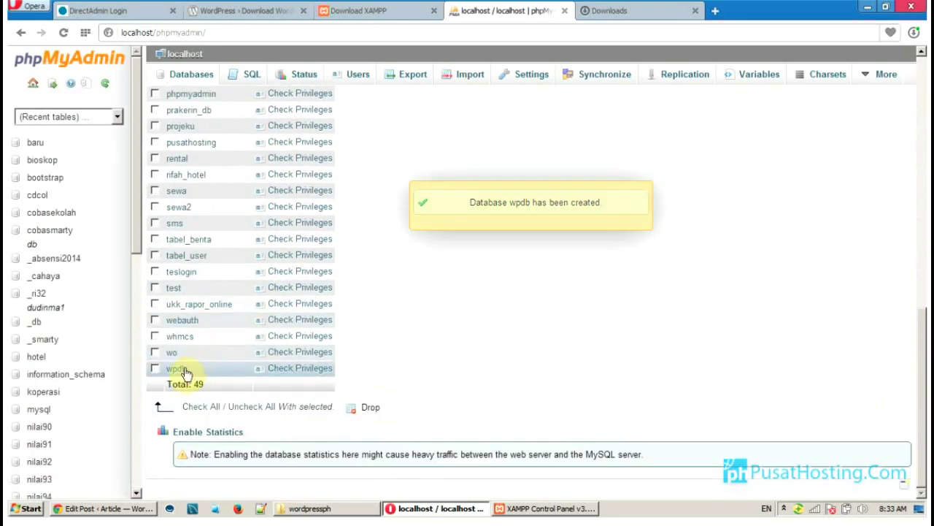
{"action": "left_click", "coordinate": [182, 371]}
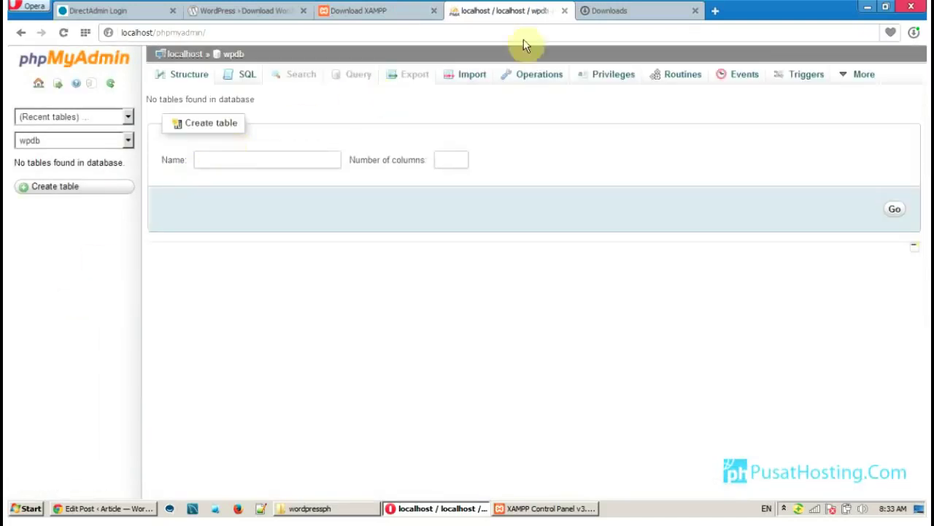
Load localhost/wordpressph to bring up the WordPress installer's language list
{"action": "left_click", "coordinate": [600, 12]}
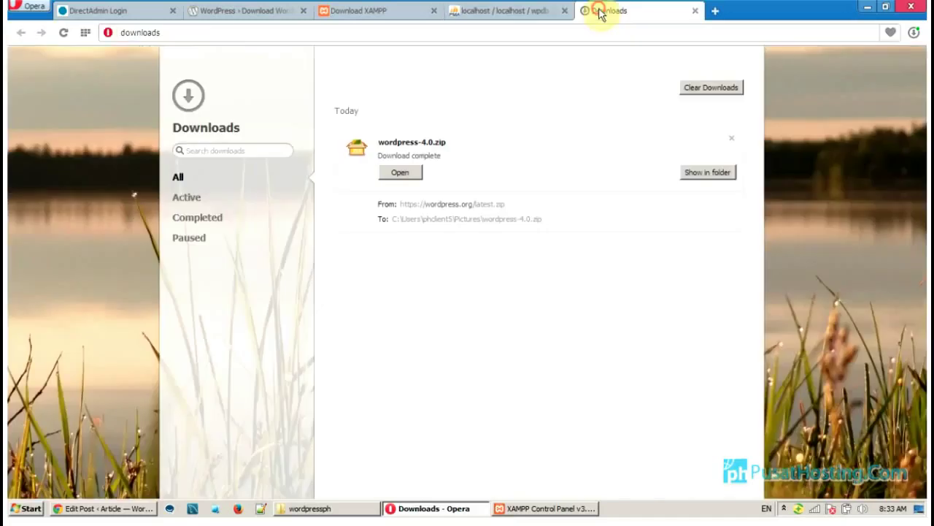
{"action": "left_click", "coordinate": [538, 33]}
{"action": "type", "text": "local"}
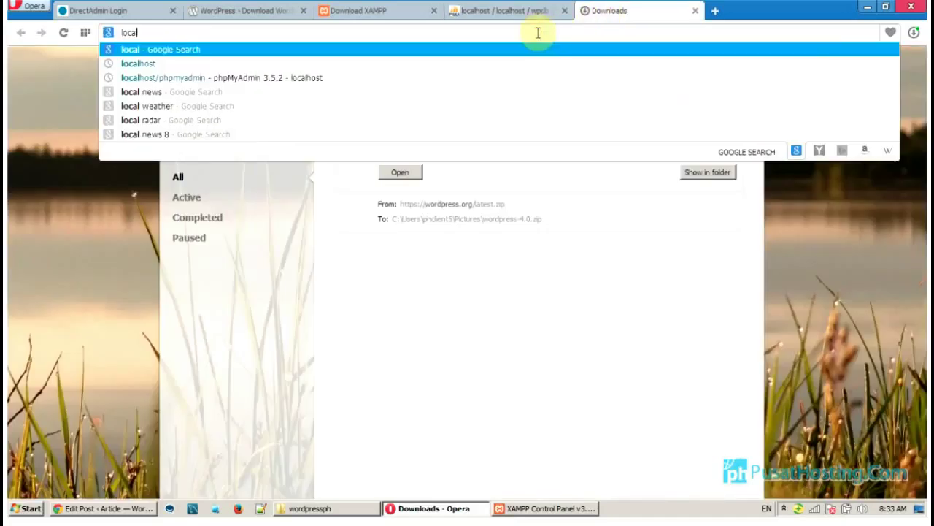
{"action": "type", "text": "host/"}
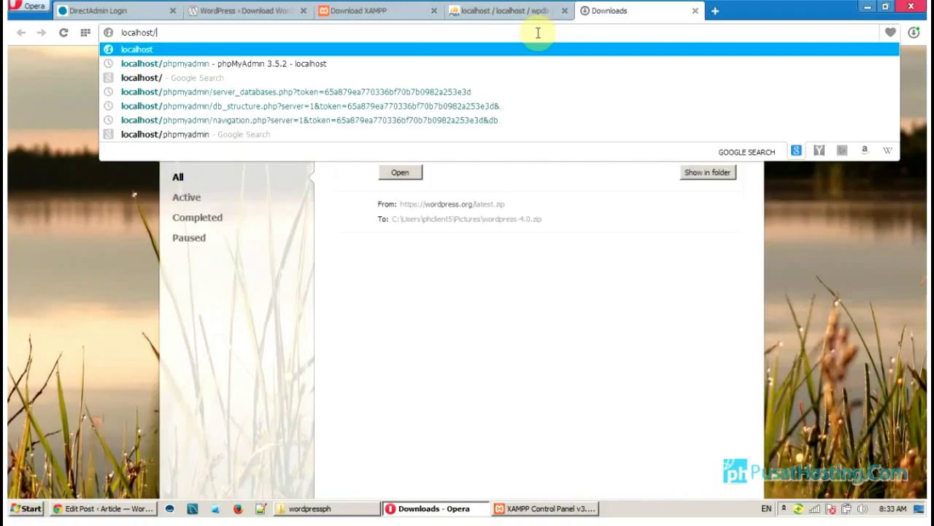
{"action": "type", "text": "word"}
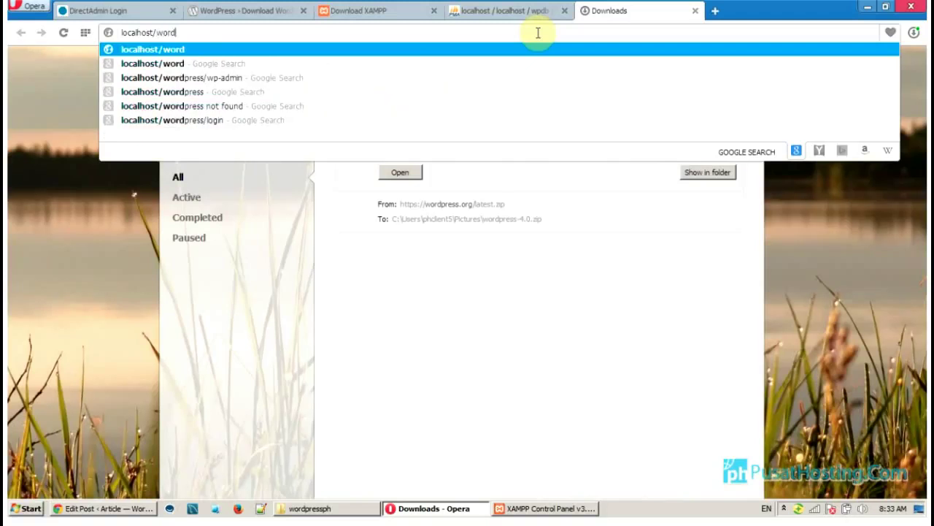
{"action": "type", "text": "press"}
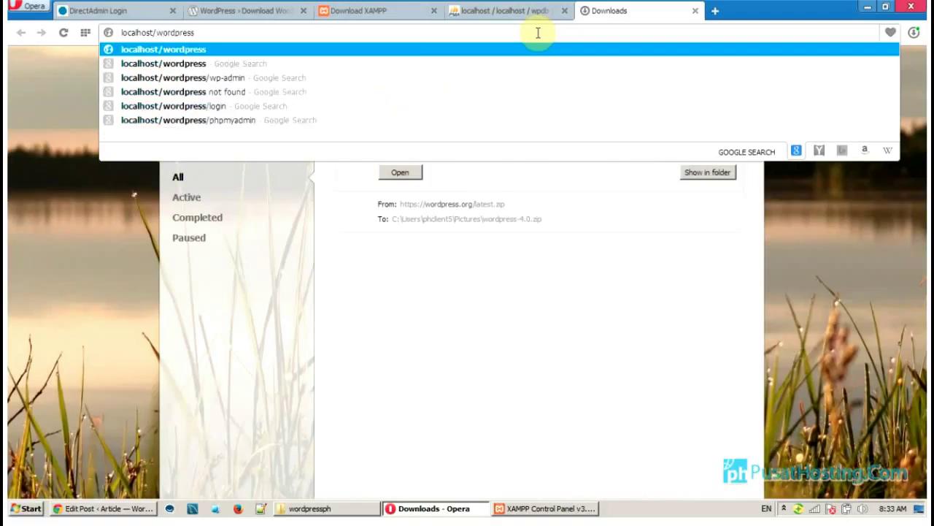
{"action": "type", "text": "ph"}
{"action": "key", "text": "Return"}
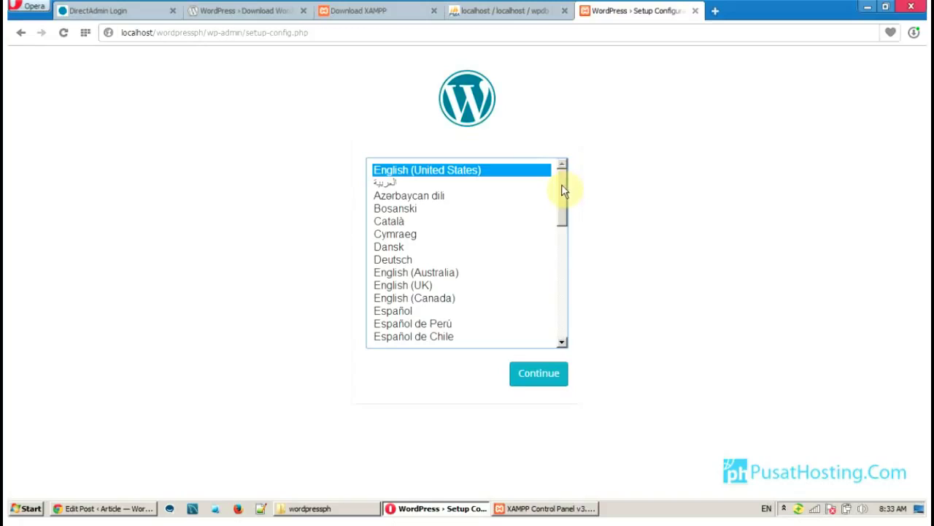
{"action": "left_click_drag", "start_coordinate": [562, 190], "coordinate": [566, 181]}
Continue with English (United States) to the database form, checking the database name in phpMyAdmin
{"action": "left_click", "coordinate": [540, 382]}
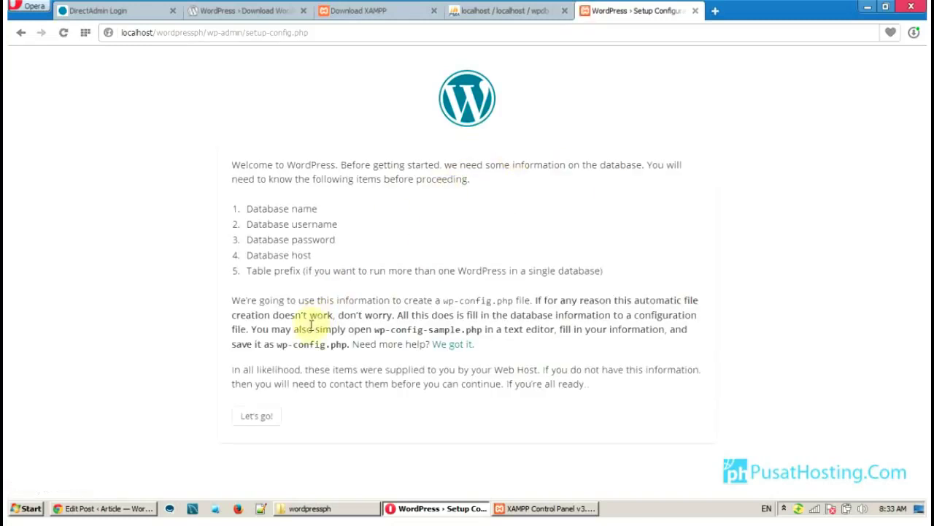
{"action": "left_click", "coordinate": [266, 424]}
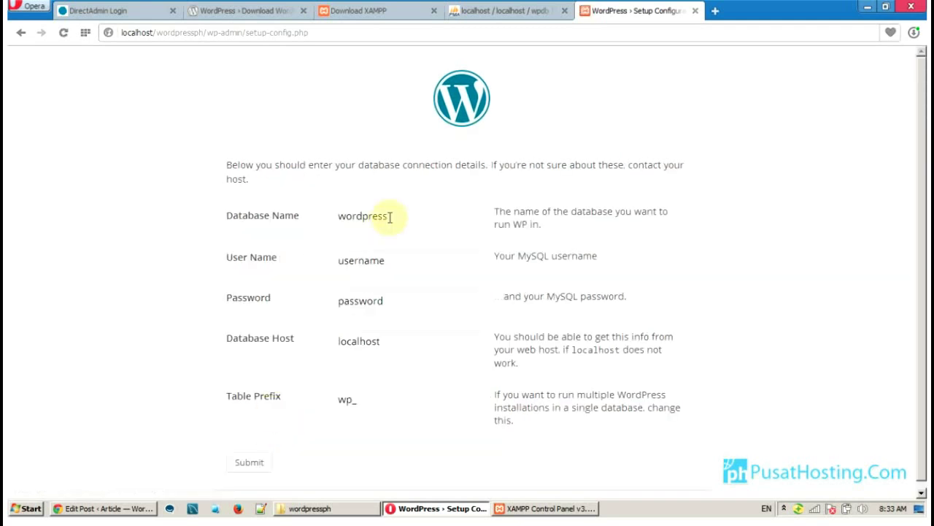
{"action": "left_click", "coordinate": [390, 216]}
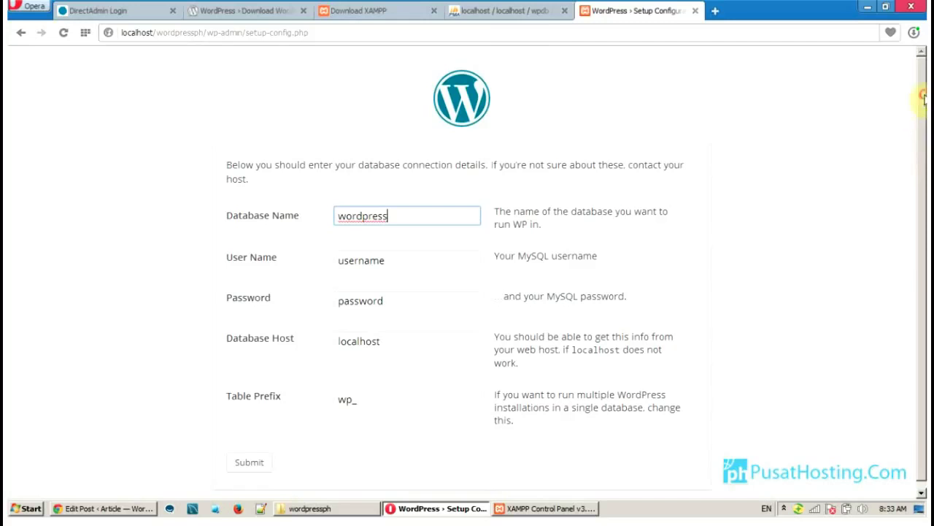
{"action": "left_click", "coordinate": [509, 14]}
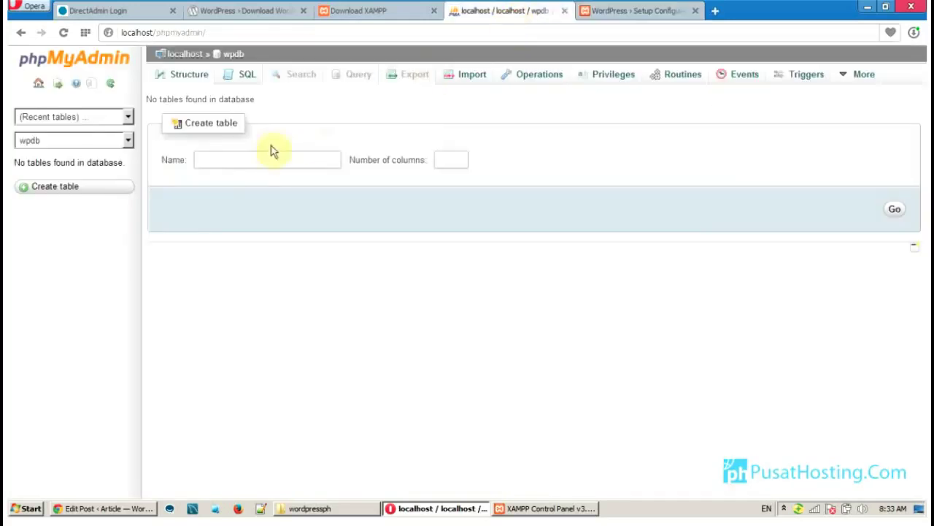
{"action": "left_click", "coordinate": [622, 10]}
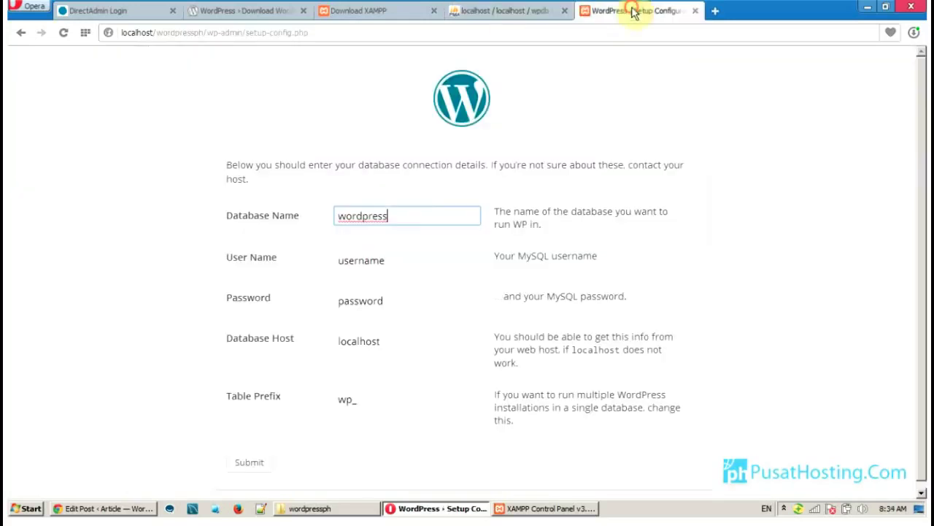
Enter database name wpdb, user root and an empty password, leaving host localhost and prefix wp_
{"action": "left_click_drag", "start_coordinate": [403, 209], "coordinate": [328, 217]}
{"action": "type", "text": "wpdb"}
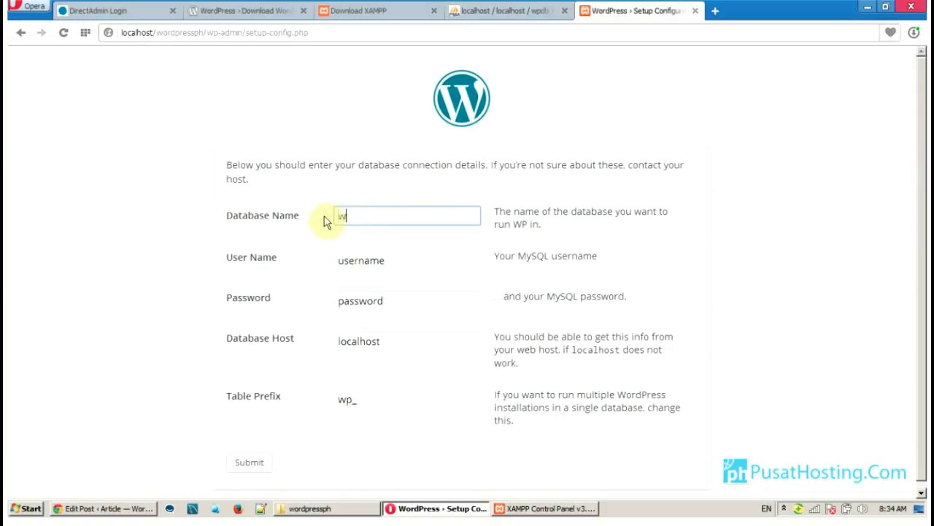
{"action": "double_click", "coordinate": [395, 261]}
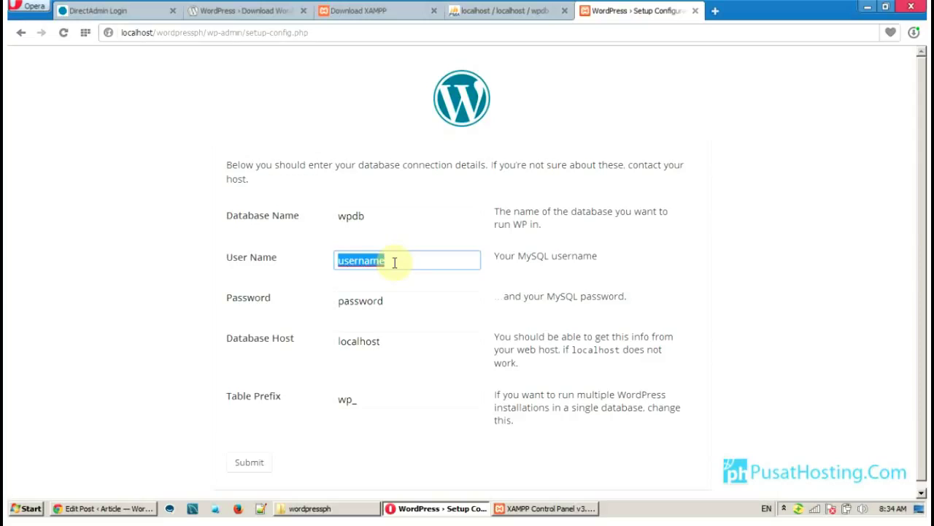
{"action": "type", "text": "root"}
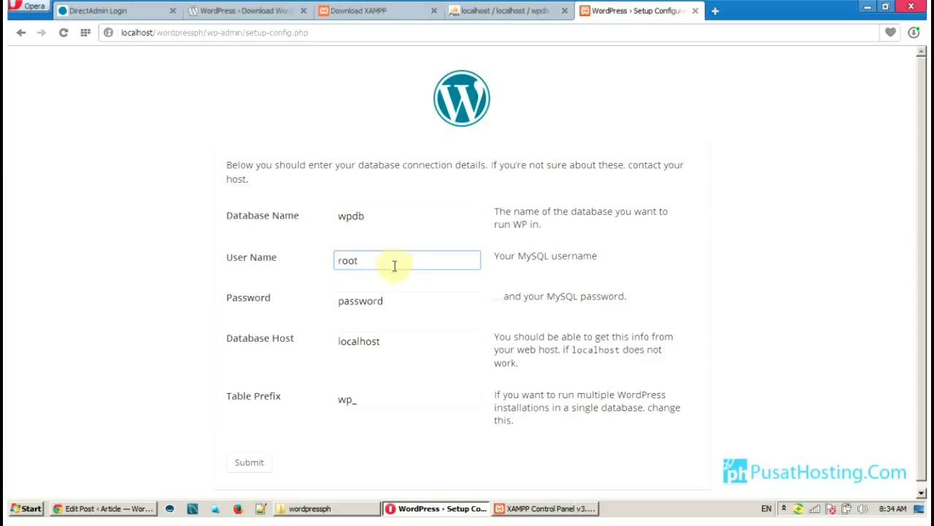
{"action": "double_click", "coordinate": [395, 300]}
{"action": "key", "text": "BackSpace"}
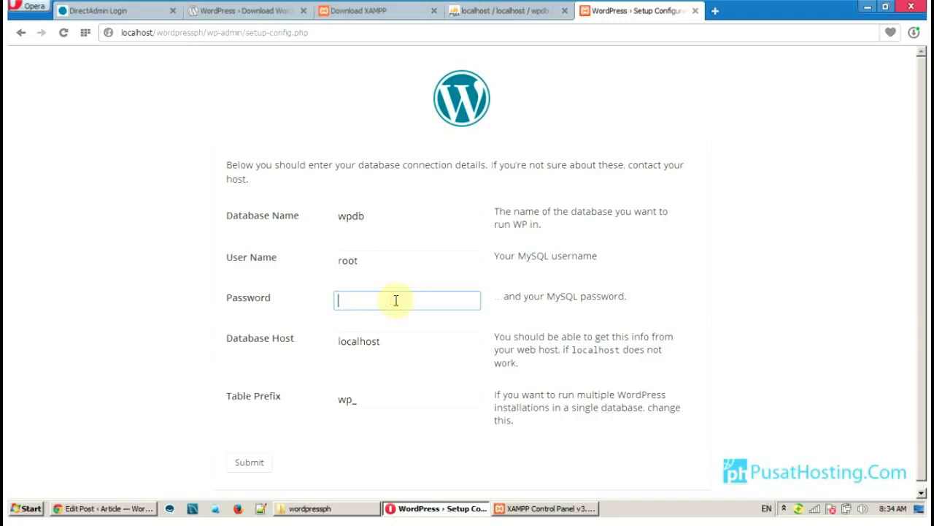
{"action": "left_click", "coordinate": [810, 256]}
{"action": "scroll", "coordinate": [905, 226], "scroll_direction": "down", "scroll_amount": 1}
{"action": "left_click_drag", "start_coordinate": [923, 235], "coordinate": [922, 186]}
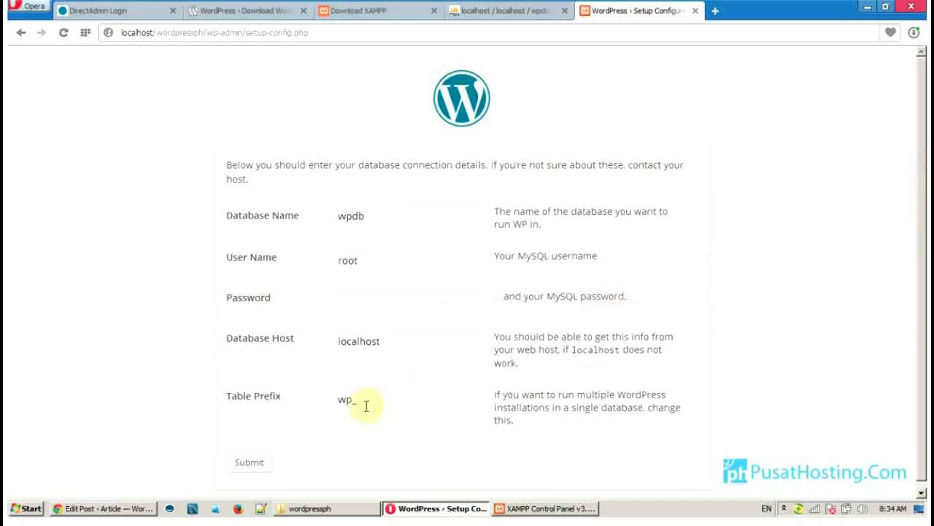
Submit the database details, run the install, and enter the site title 'wordpress install'
{"action": "left_click", "coordinate": [257, 467]}
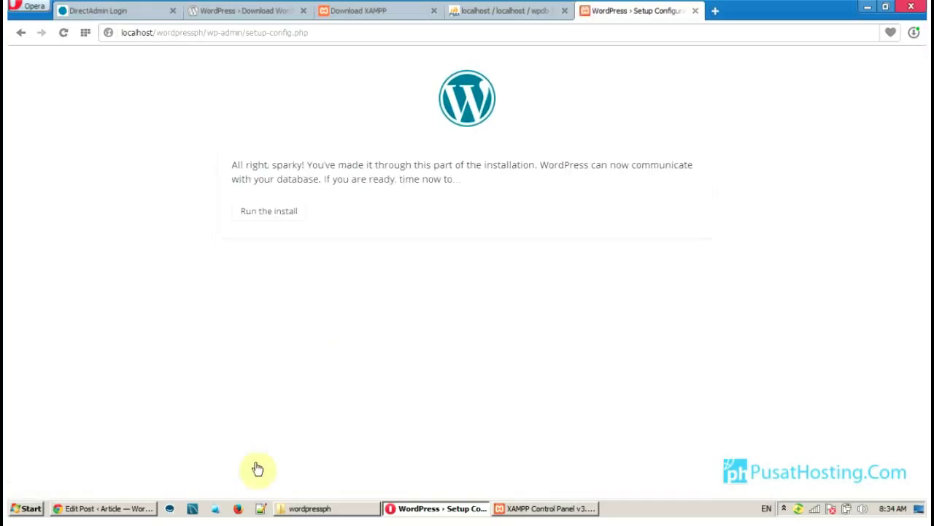
{"action": "left_click", "coordinate": [271, 213]}
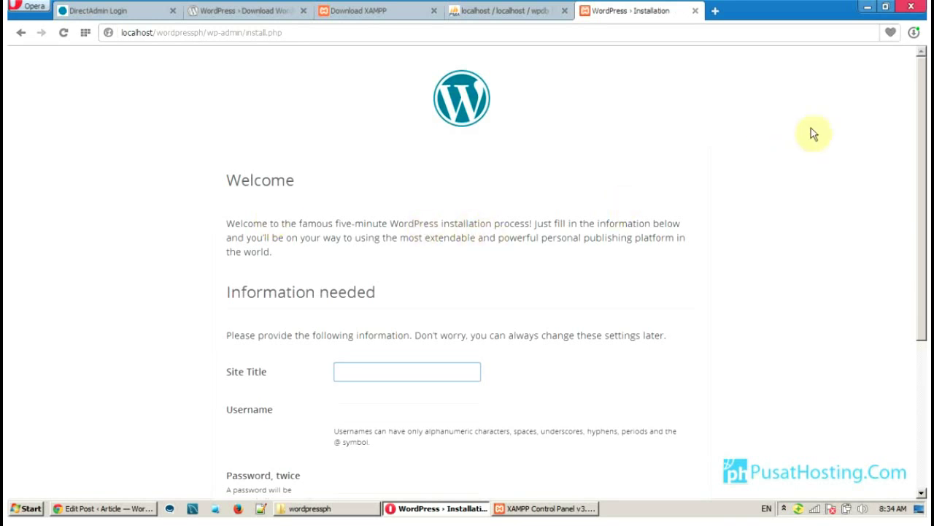
{"action": "left_click_drag", "start_coordinate": [923, 94], "coordinate": [923, 231]}
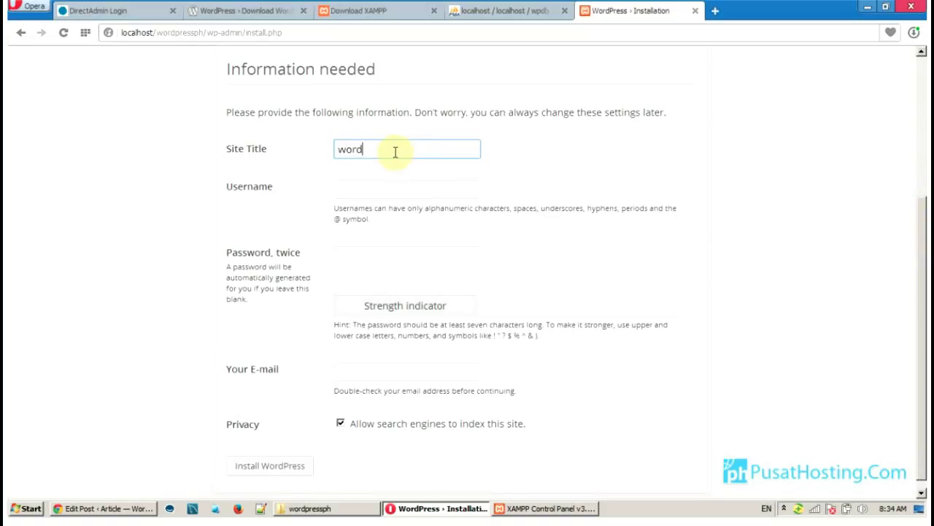
{"action": "type", "text": "install"}
Enter username admin, the password twice and the admin's e-mail address, then install WordPress
{"action": "left_click", "coordinate": [394, 190]}
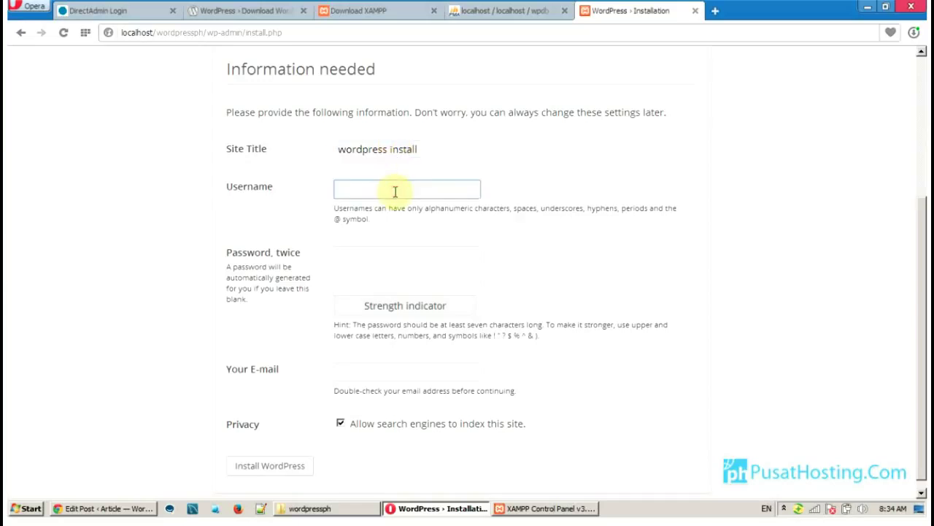
{"action": "left_click", "coordinate": [385, 253]}
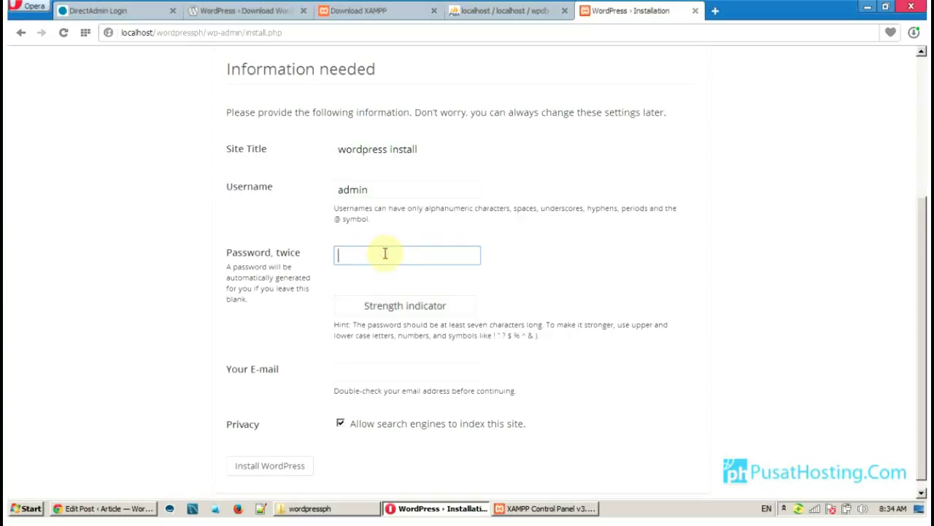
{"action": "type", "text": "••••"}
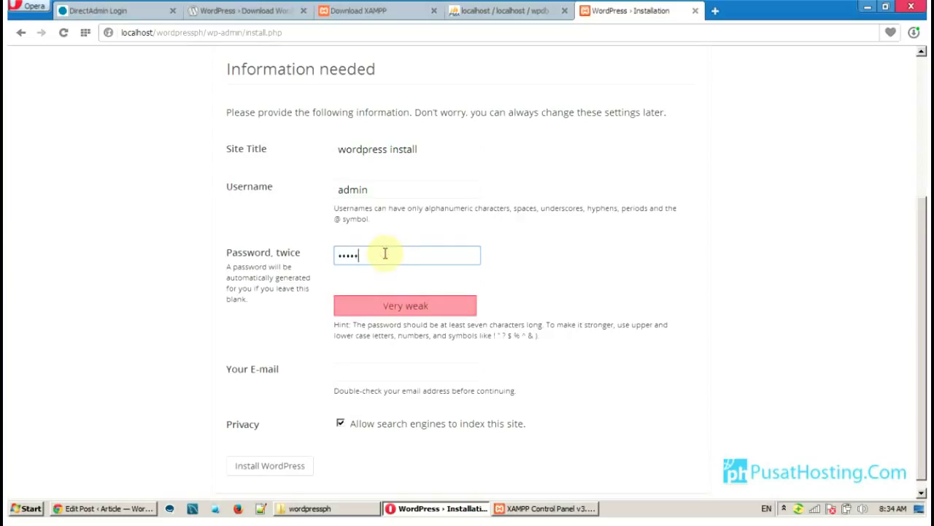
{"action": "left_click", "coordinate": [384, 280]}
{"action": "type", "text": "•••••"}
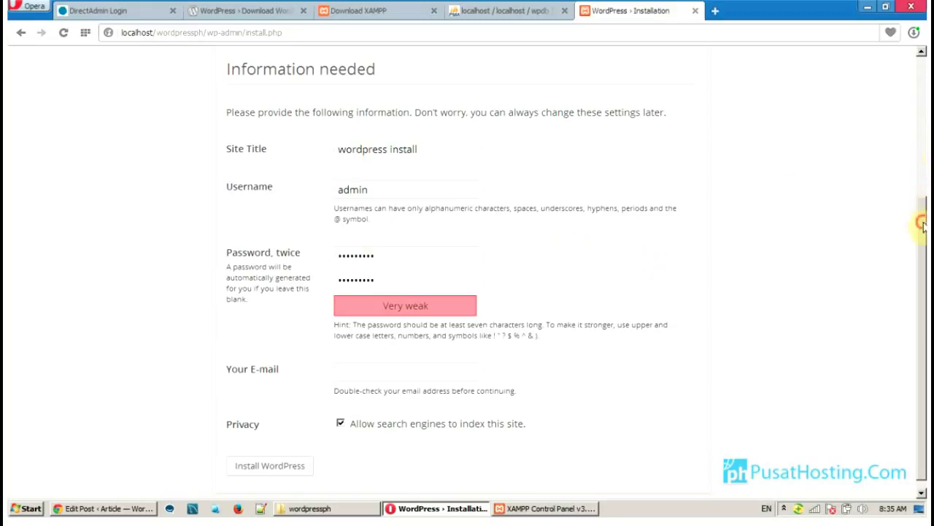
{"action": "left_click_drag", "start_coordinate": [922, 225], "coordinate": [917, 251]}
{"action": "left_click", "coordinate": [460, 366]}
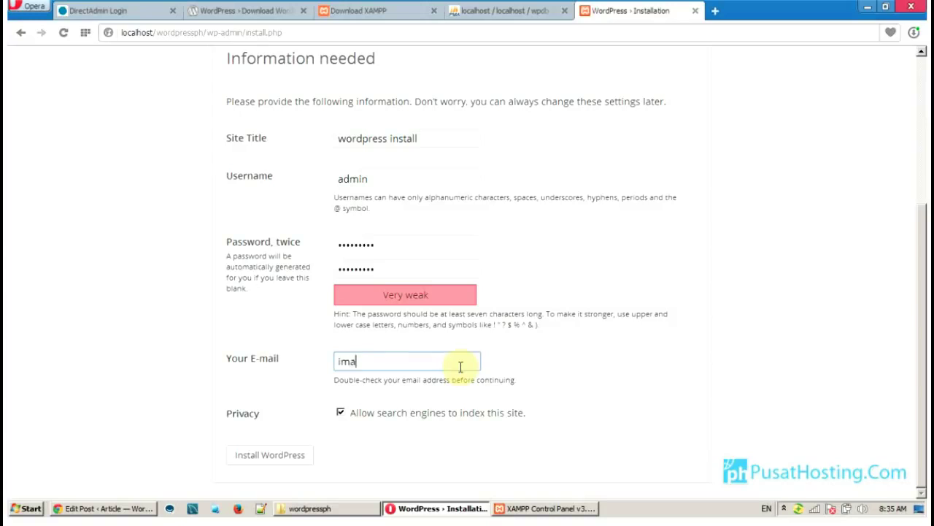
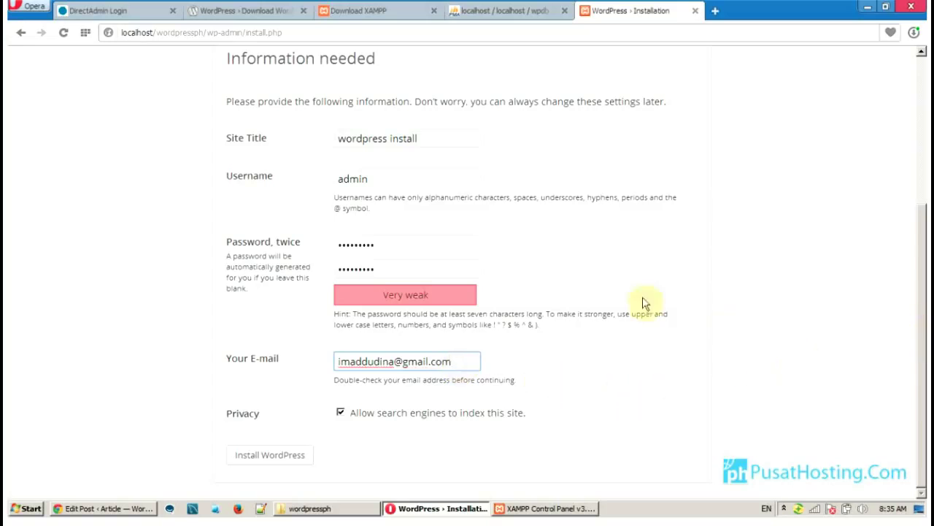
{"action": "left_click", "coordinate": [269, 460]}
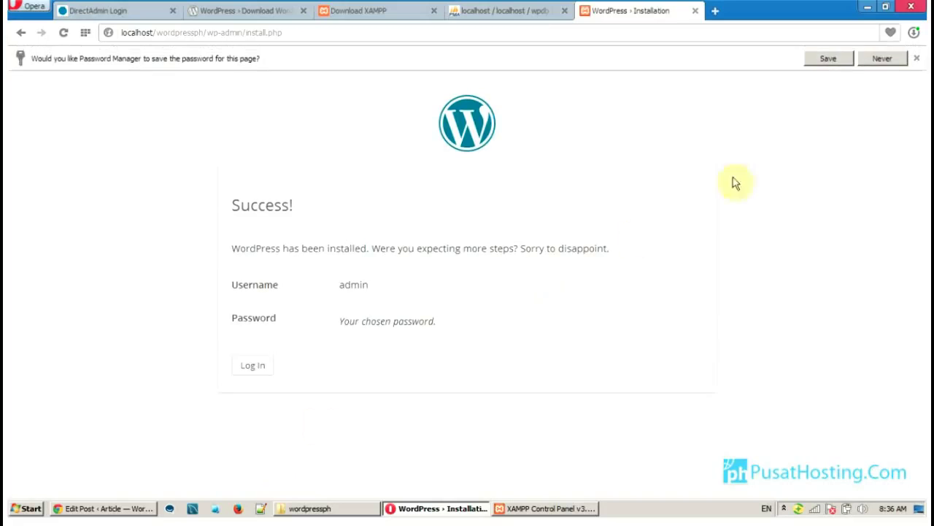
Dismiss Opera's save-password offer and open a new Speed Dial tab
{"action": "left_click", "coordinate": [918, 59]}
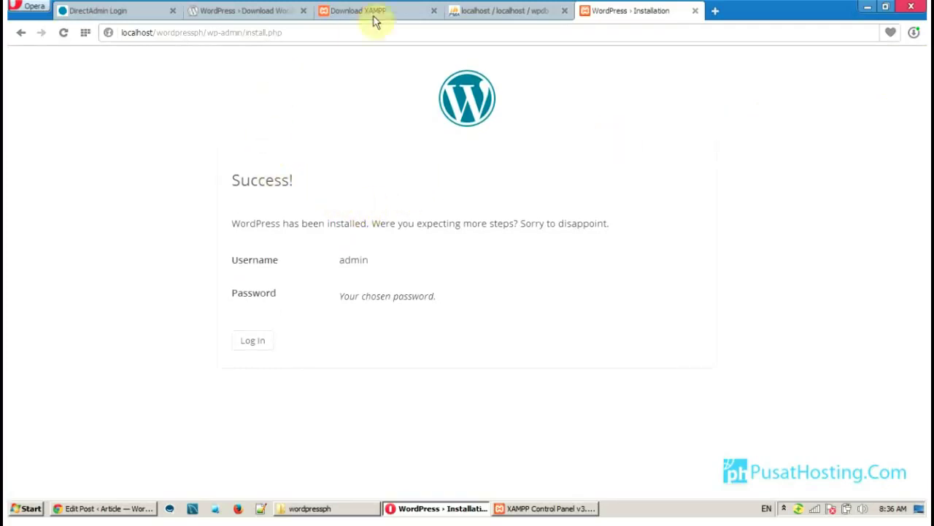
{"action": "left_click", "coordinate": [716, 13]}
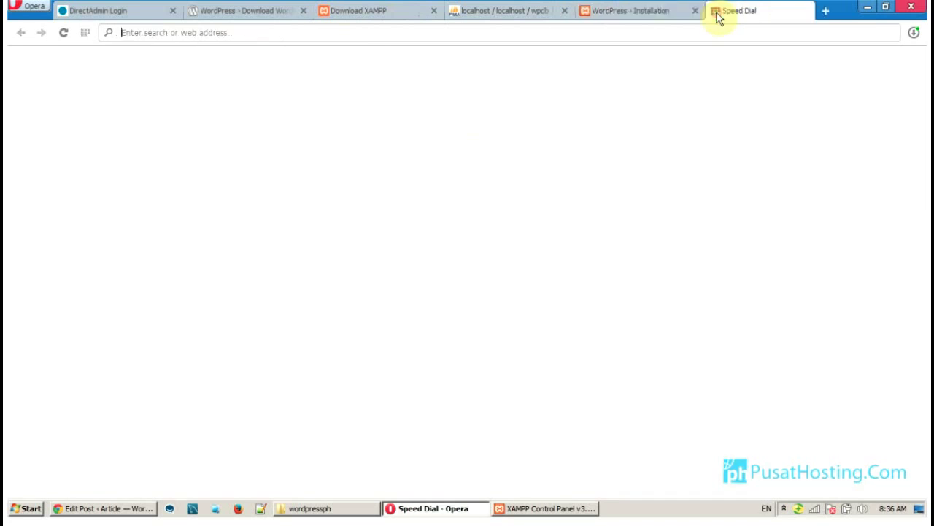
Load localhost/wordpressph in a new tab to show the 'wordpress install' front page
{"action": "type", "text": "loca"}
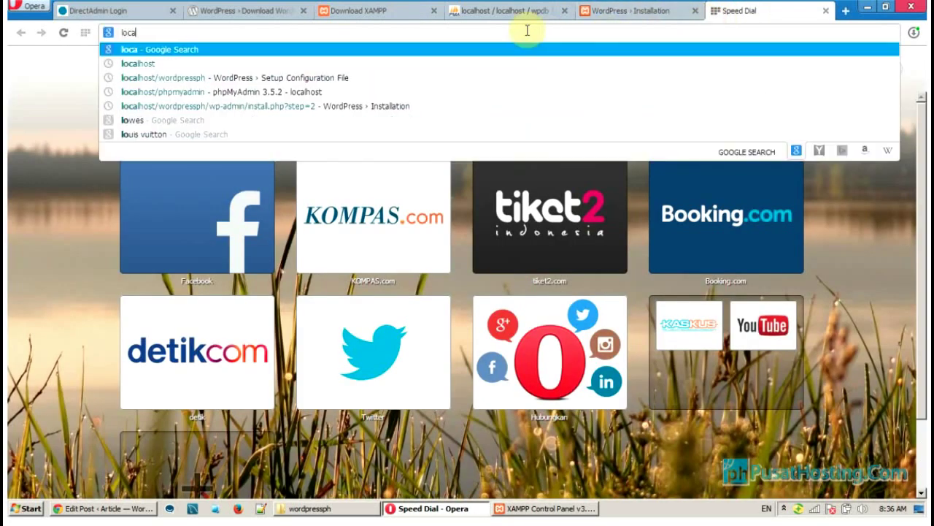
{"action": "key", "text": "Down"}
{"action": "key", "text": "Down"}
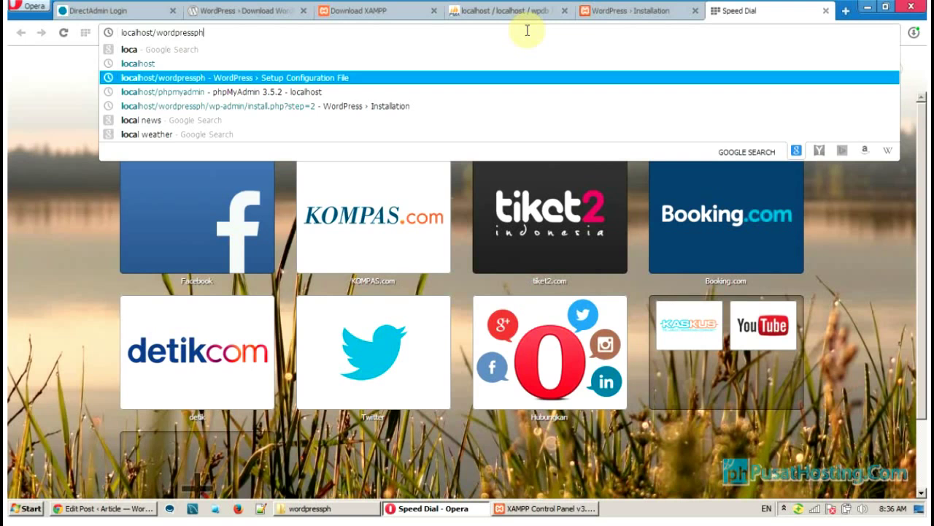
{"action": "key", "text": "Return"}
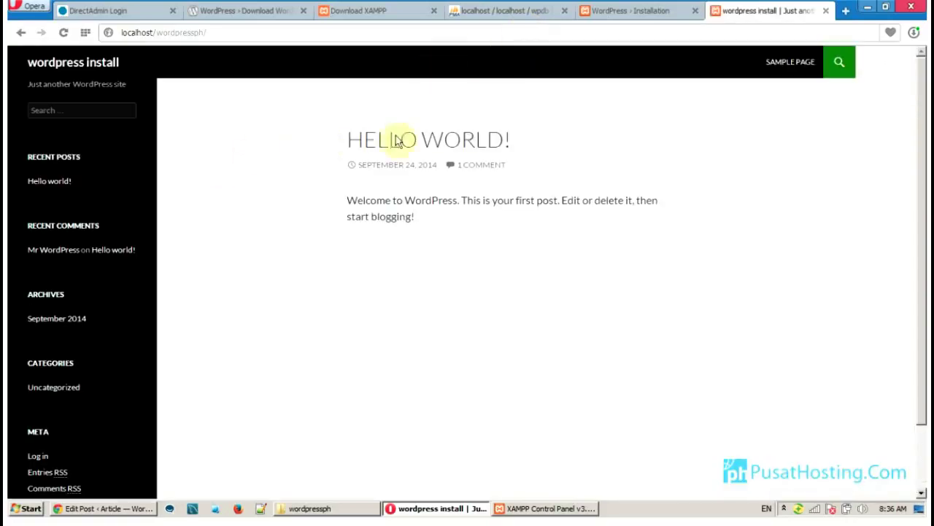
Scroll the Hello World post, check the installation success tab, and return to the site
{"action": "scroll", "coordinate": [921, 124], "scroll_direction": "down", "scroll_amount": 3}
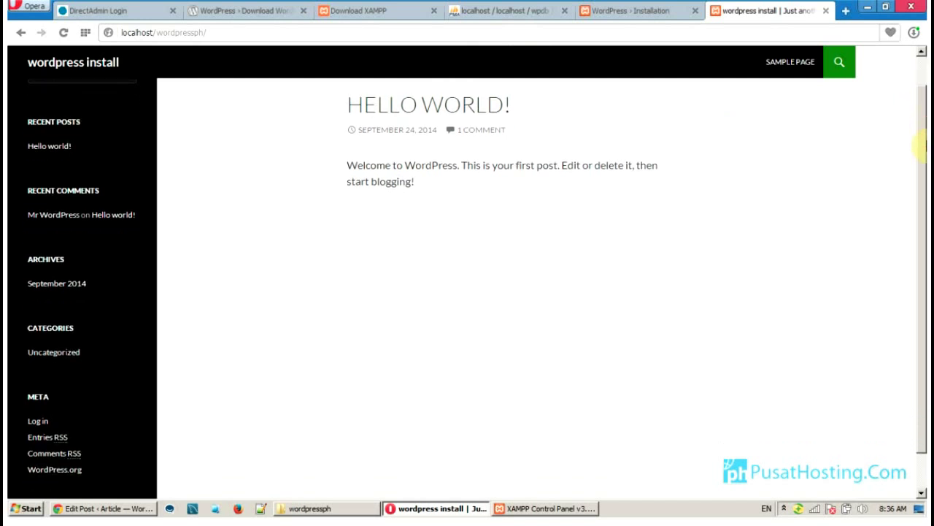
{"action": "scroll", "coordinate": [919, 161], "scroll_direction": "up", "scroll_amount": 3}
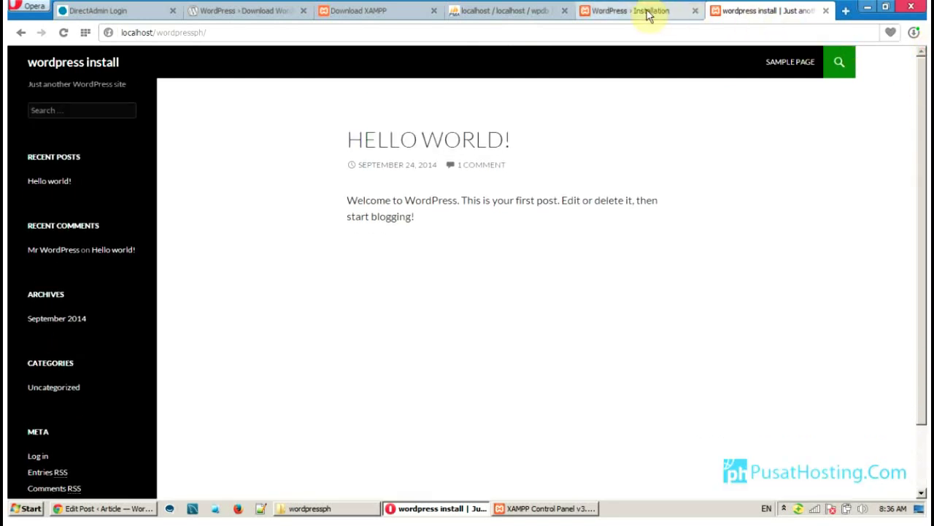
{"action": "left_click", "coordinate": [639, 10]}
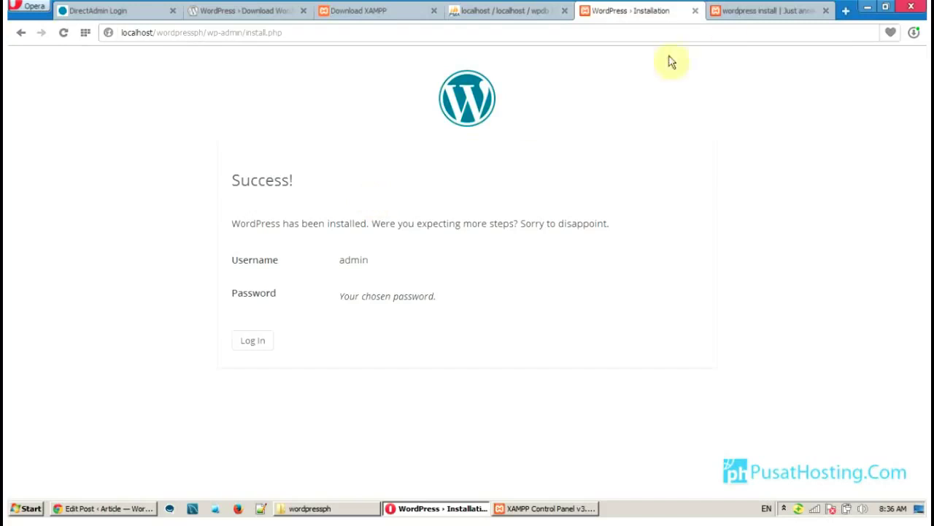
{"action": "left_click", "coordinate": [759, 11]}
Append wp-admin to the site address to reach the WordPress login page
{"action": "left_click", "coordinate": [415, 36]}
{"action": "left_click", "coordinate": [415, 36]}
{"action": "type", "text": "wp-"}
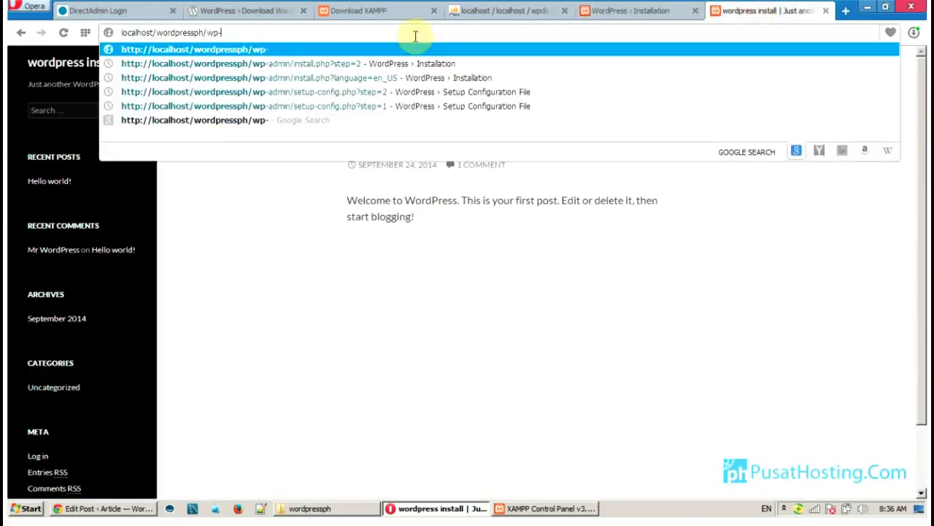
{"action": "type", "text": "admin"}
{"action": "key", "text": "Return"}
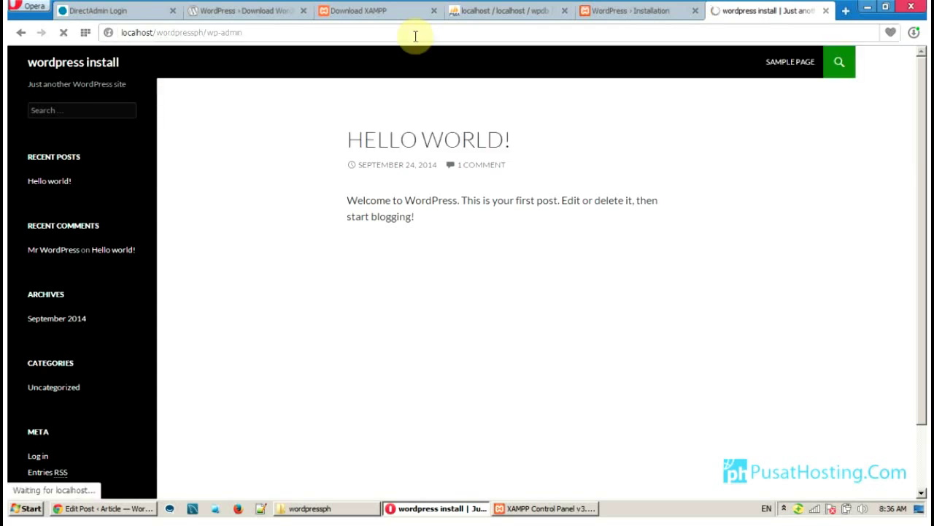
Log in with the admin username and password, declining to save the password
{"action": "left_click", "coordinate": [649, 11]}
{"action": "key", "text": "ctrl+Tab"}
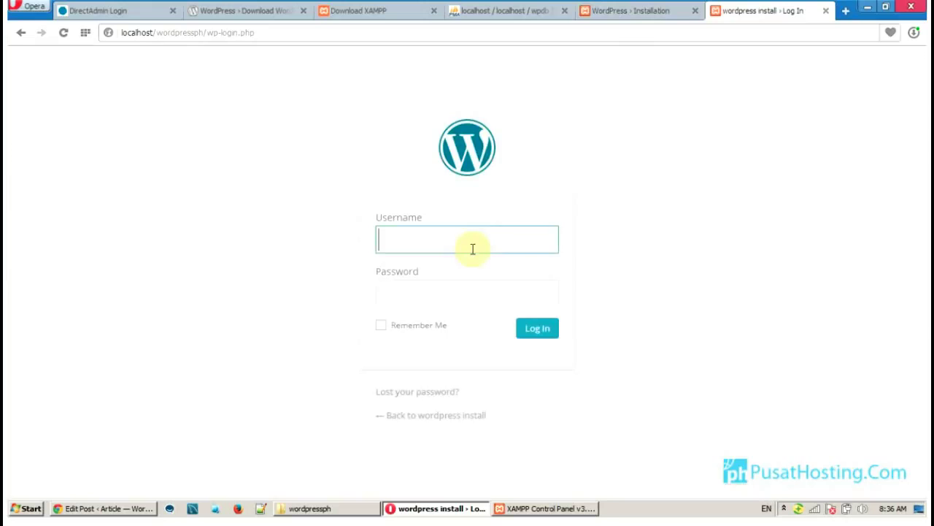
{"action": "type", "text": "Admin"}
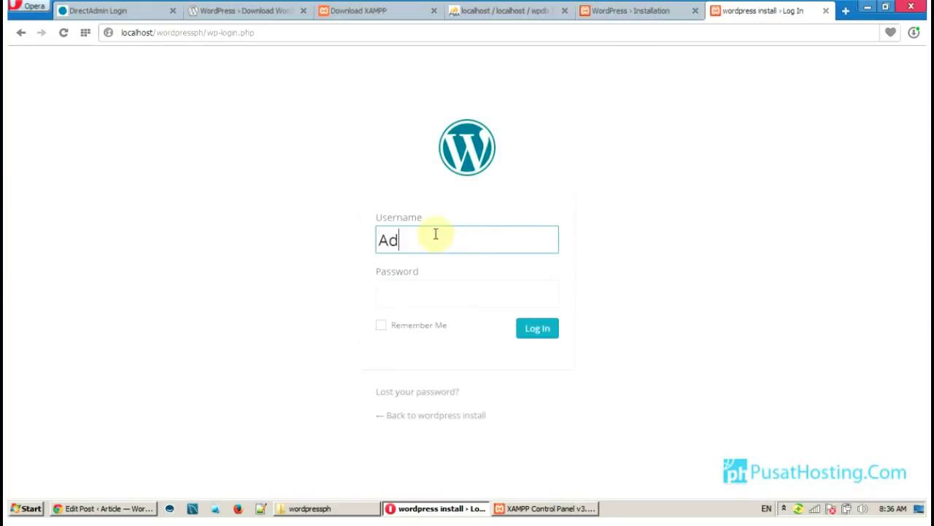
{"action": "left_click", "coordinate": [420, 293]}
{"action": "type", "text": "admi"}
{"action": "left_click", "coordinate": [527, 328]}
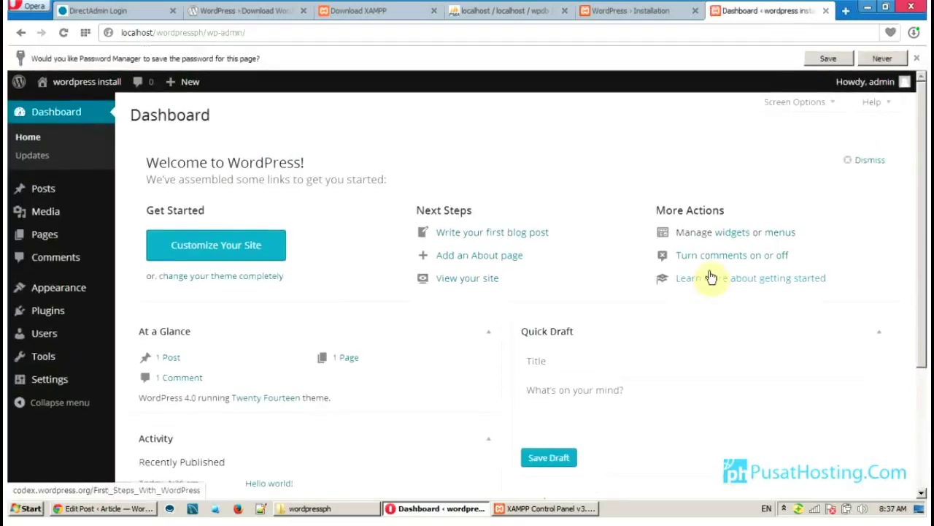
{"action": "left_click", "coordinate": [919, 58]}
Log out of the WordPress admin, then visit the phpMyAdmin and XAMPP download tabs, ending on phpMyAdmin
{"action": "mouse_move", "coordinate": [905, 57]}
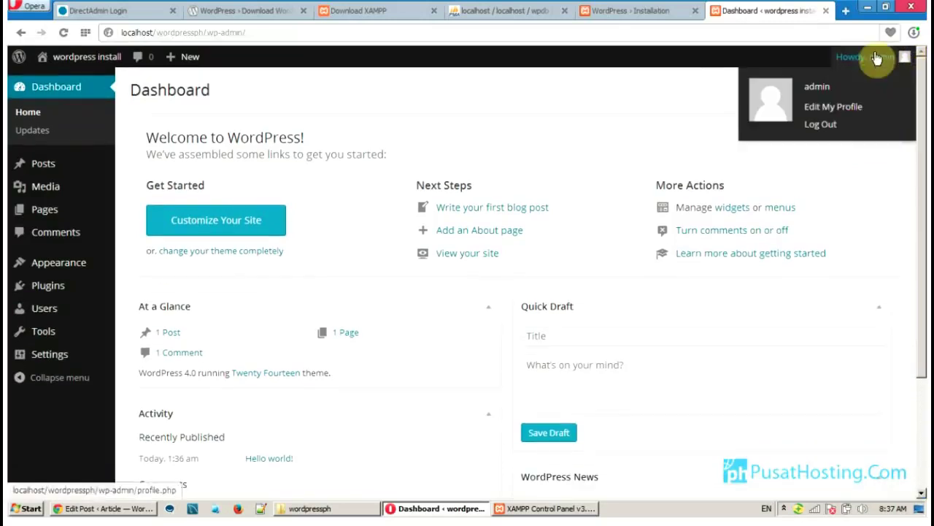
{"action": "left_click", "coordinate": [834, 126]}
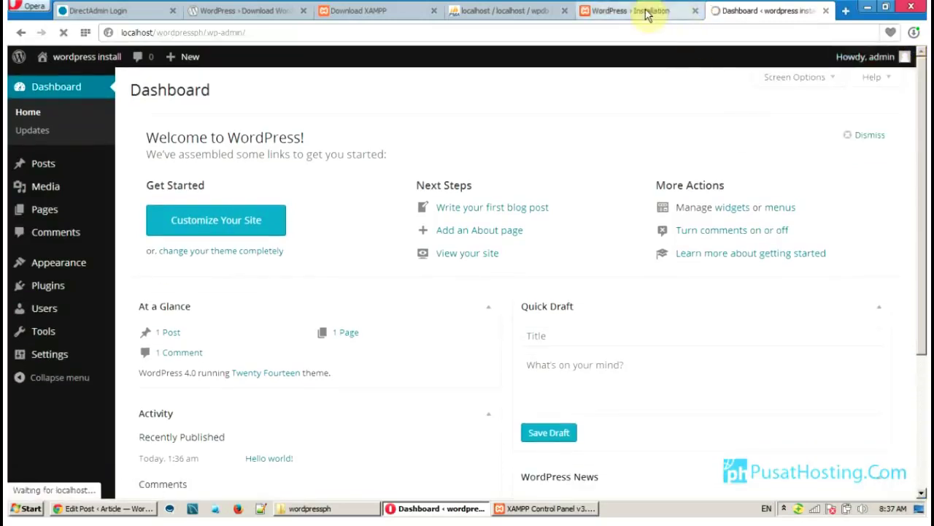
{"action": "mouse_move", "coordinate": [647, 14]}
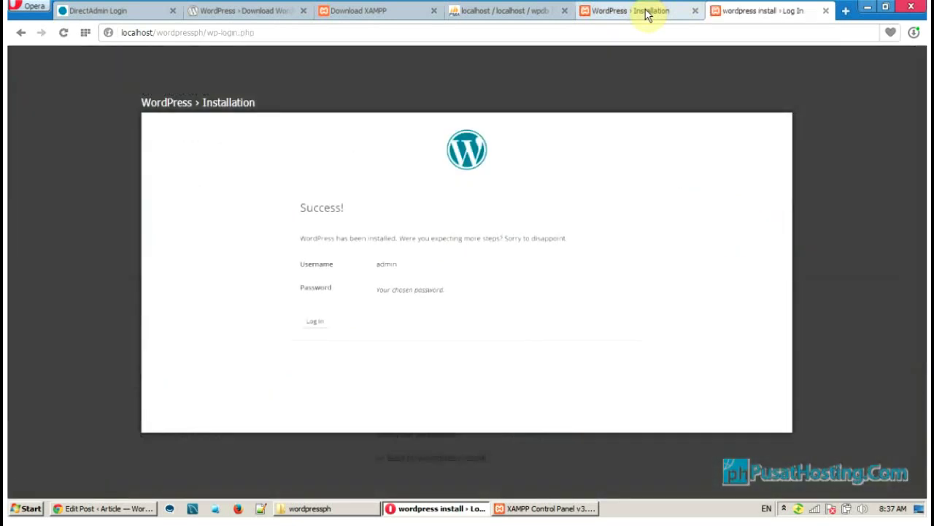
{"action": "left_click", "coordinate": [521, 15]}
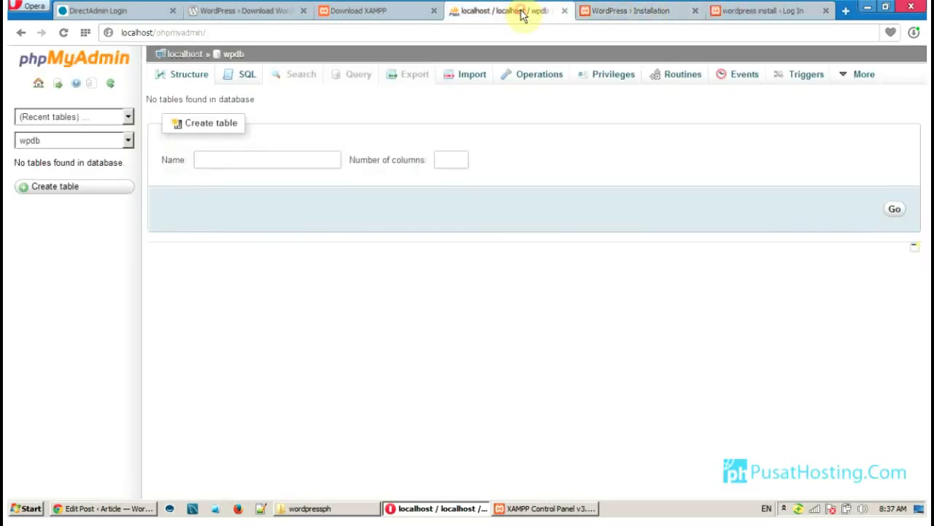
{"action": "left_click", "coordinate": [398, 16]}
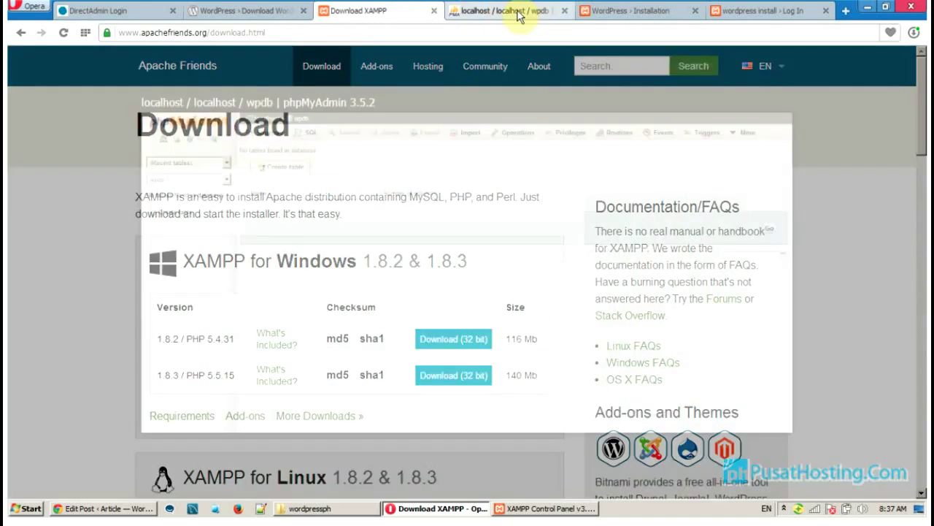
{"action": "left_click", "coordinate": [518, 15]}
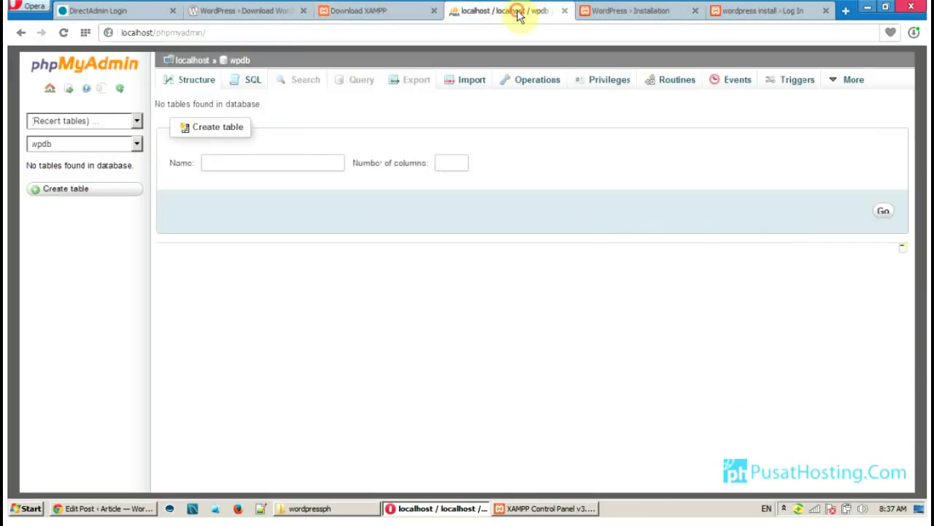
{"action": "mouse_move", "coordinate": [646, 15]}
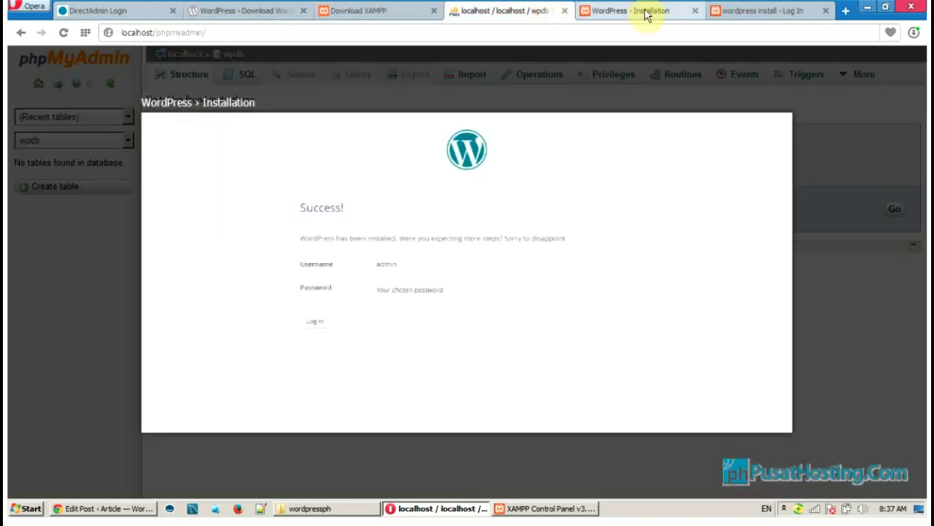